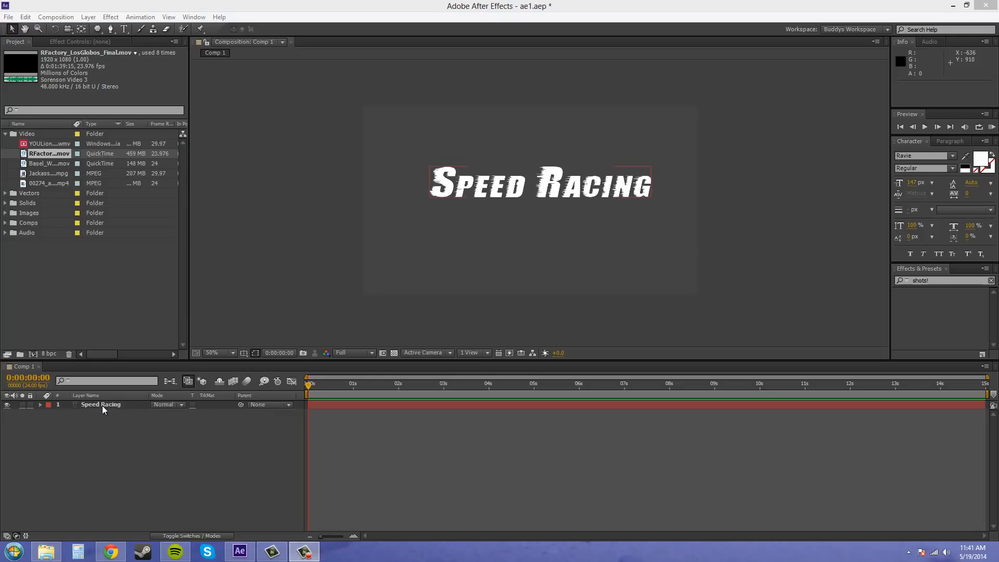
View the alpha channel of the Speed Racing title composition, and return the view to RGB
left_click(328, 353)
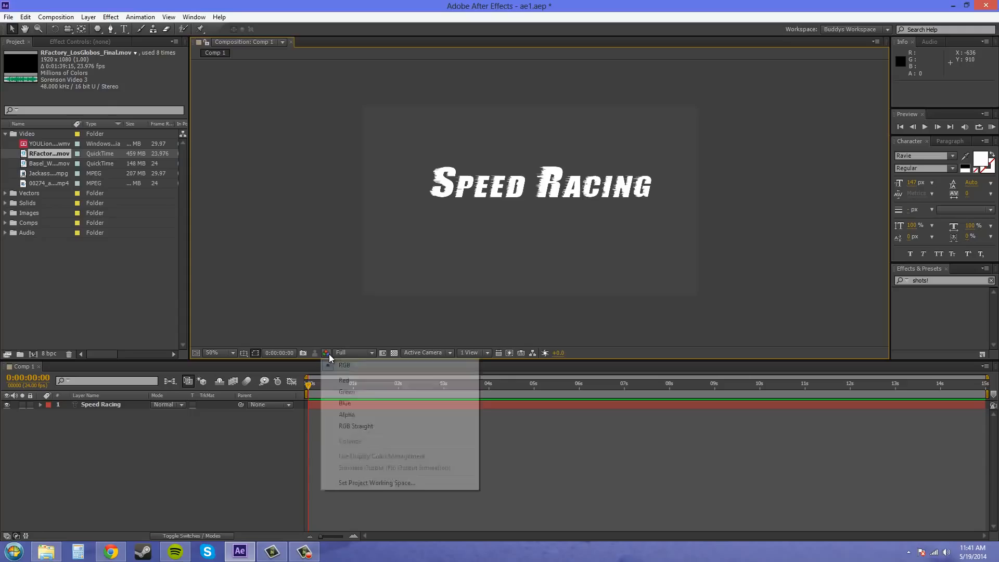
left_click(344, 414)
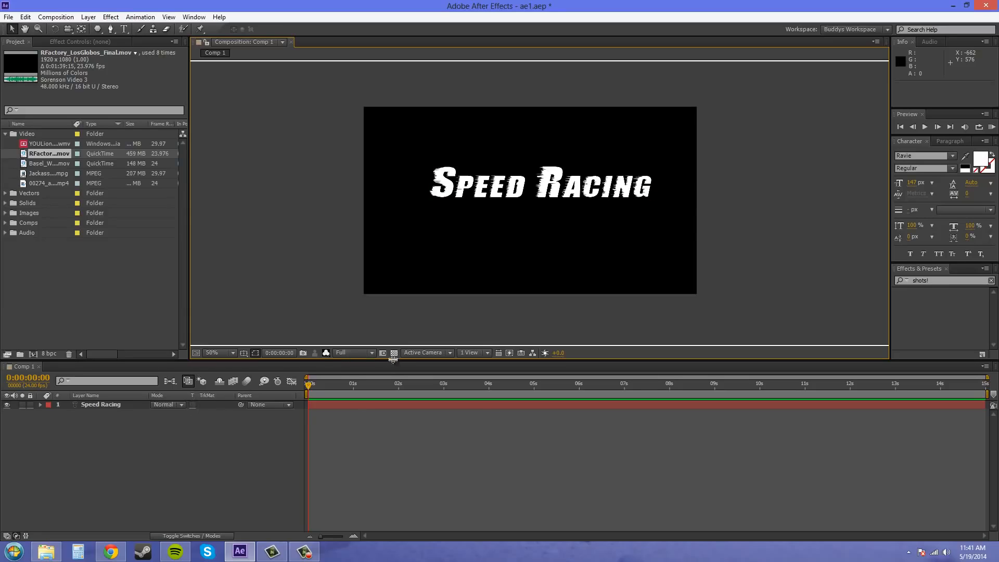
left_click(326, 352)
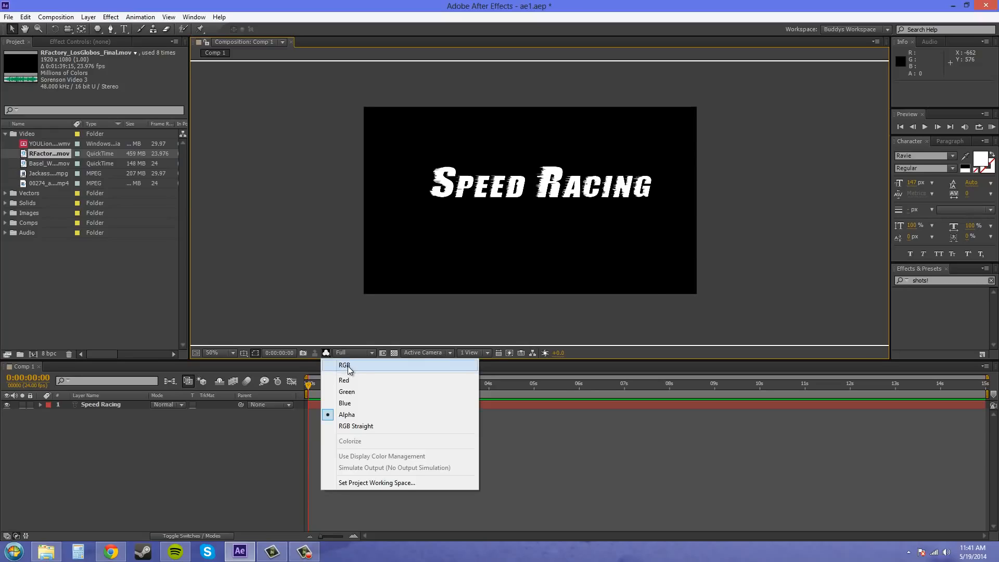
left_click(348, 366)
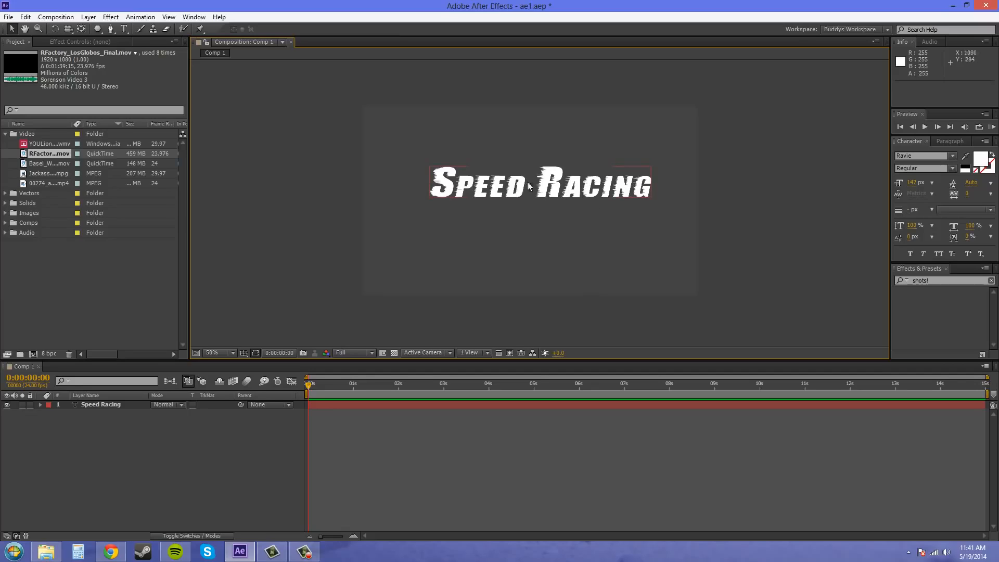
Add RFactory_LosGlobos_Final.mov above the Speed Racing text and shift it about 17 seconds earlier so the street footage fills the first frame
left_click(134, 463)
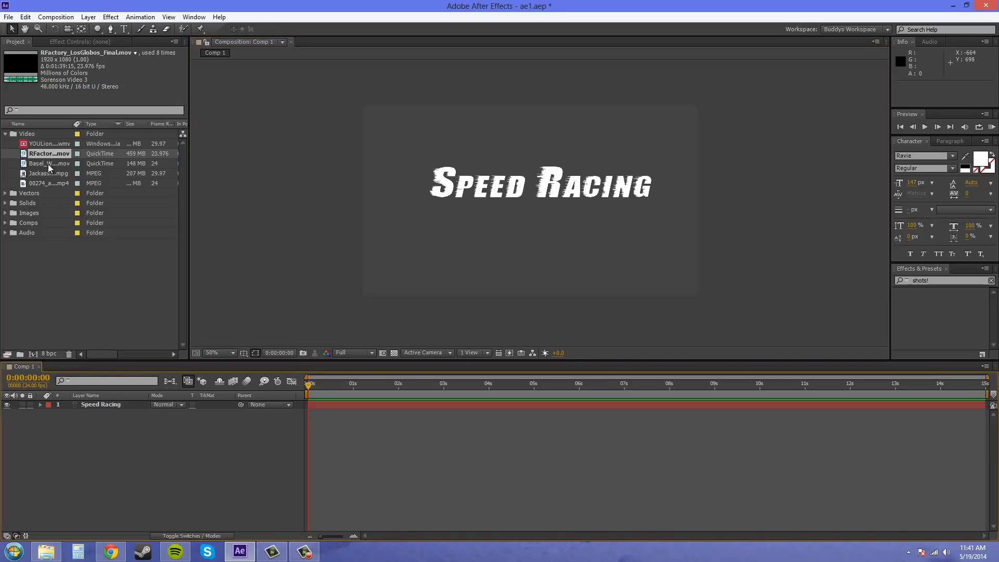
left_click_drag(52, 155, 101, 401)
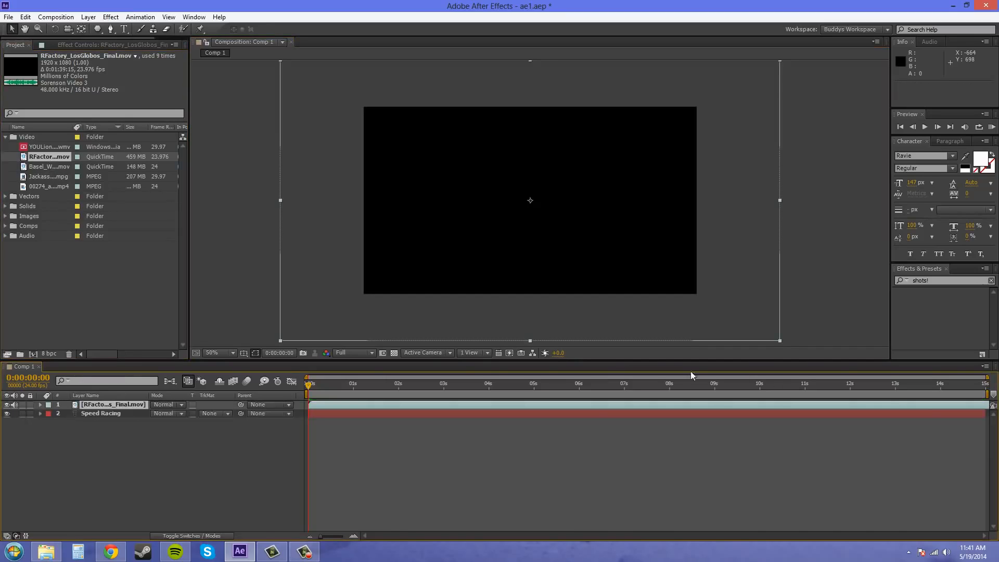
left_click_drag(929, 414, 93, 380)
key("ctrl+z")
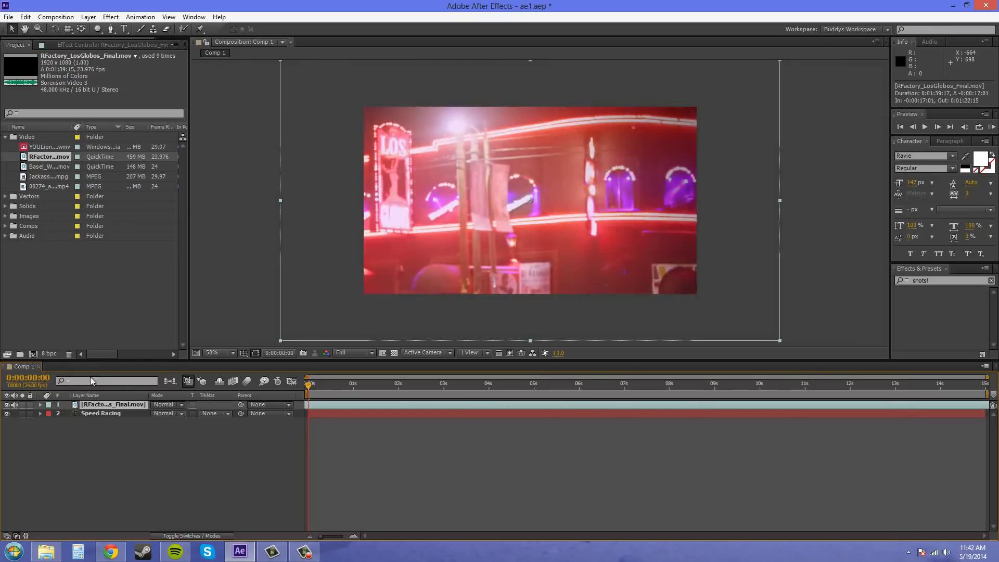
Turn on Preserve Underlying Transparency for the RFactory video layer
left_click(107, 445)
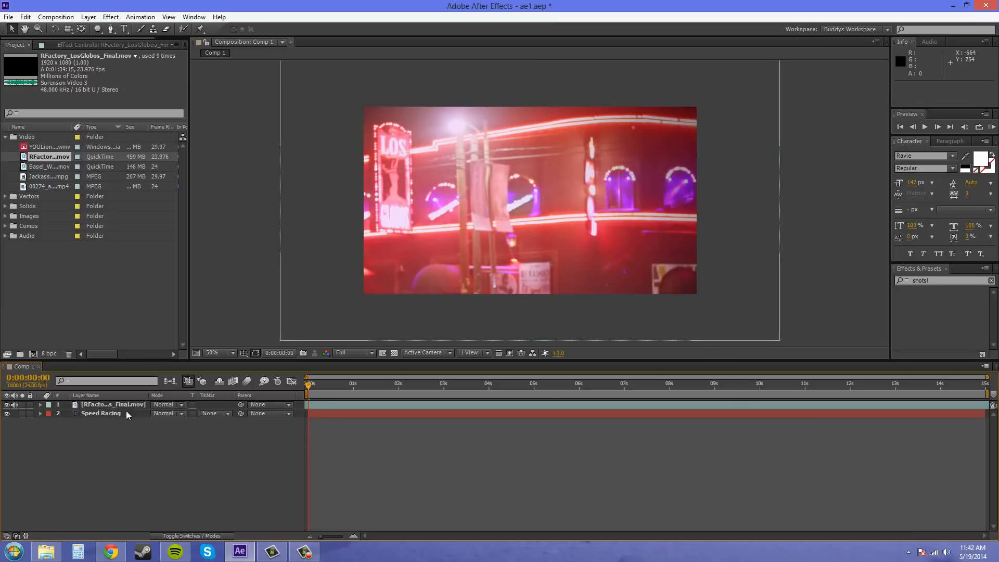
left_click(192, 404)
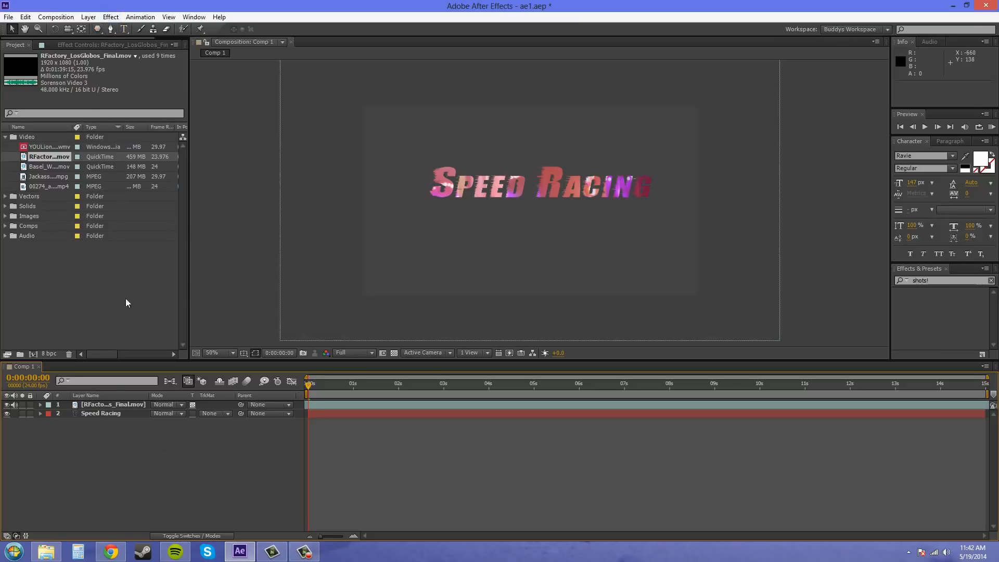
Draw a white triangle with the polygon shape tool, shrink it and place it just below the Speed Racing title
left_click(97, 28)
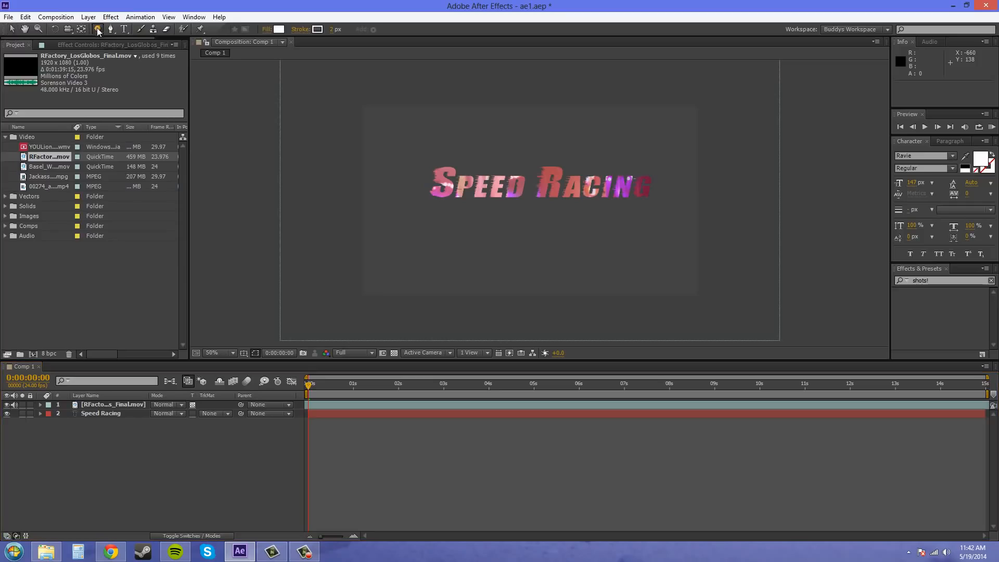
left_click_drag(507, 228, 561, 191)
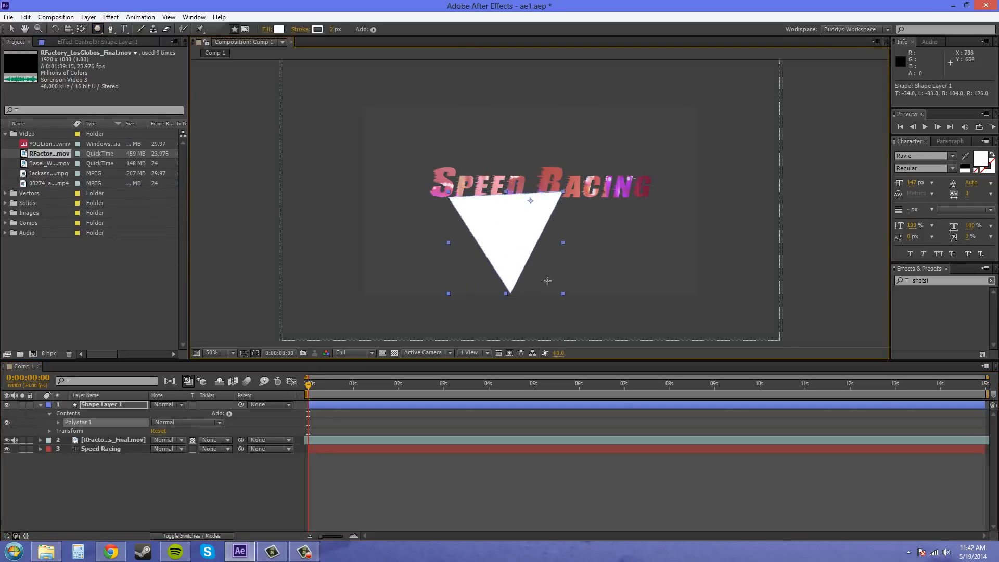
left_click_drag(501, 230, 554, 256)
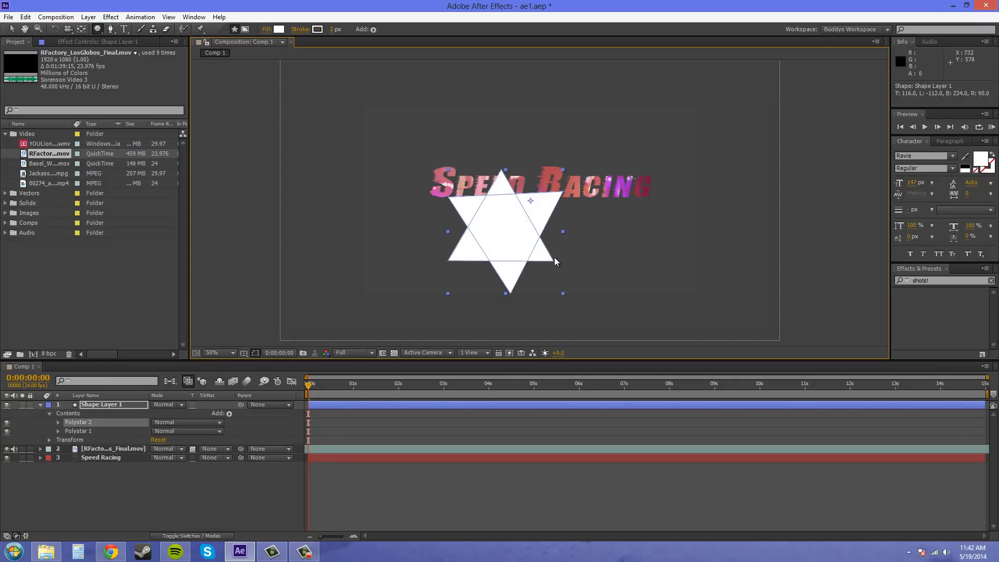
key("ctrl+z")
key("v")
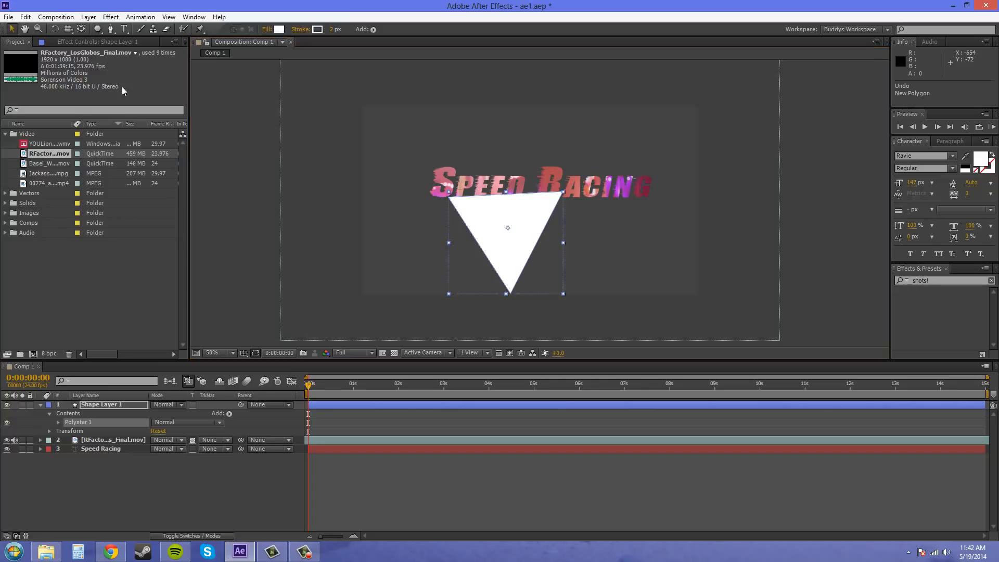
left_click_drag(562, 294, 549, 271)
left_click_drag(521, 227, 545, 232)
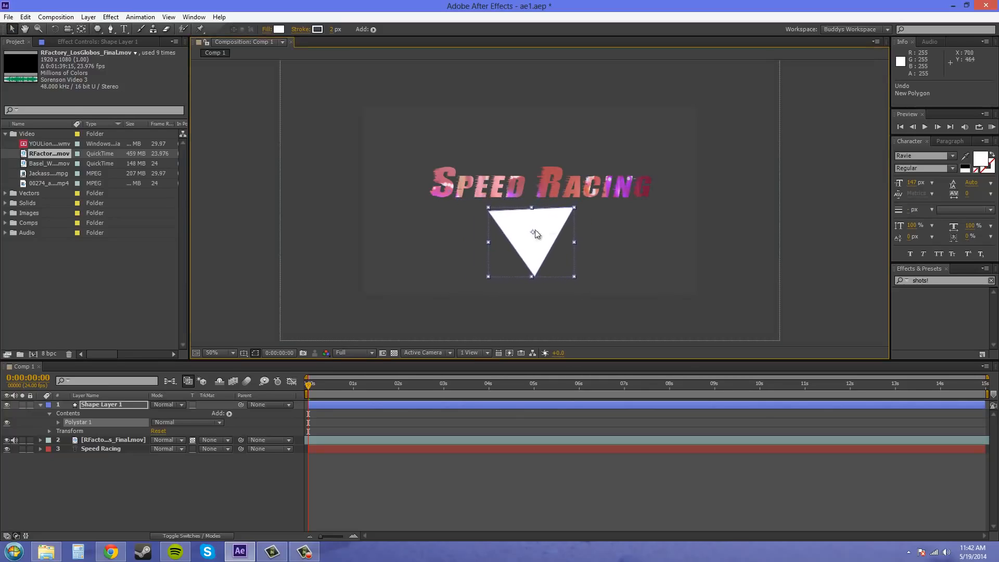
Collapse Shape Layer 1 and move it to the bottom of the layer stack, below the Speed Racing text
left_click(134, 469)
left_click(77, 407)
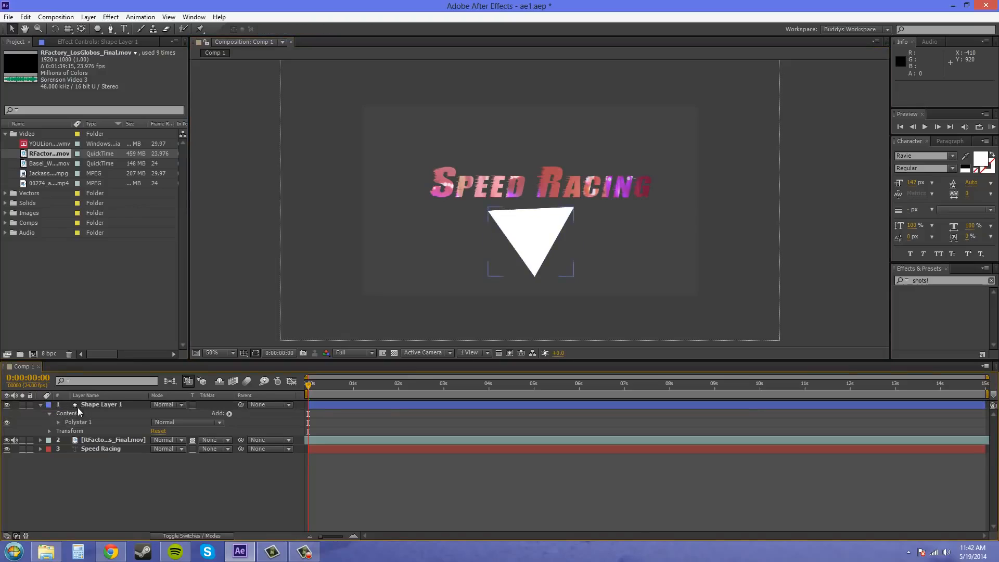
left_click(42, 404)
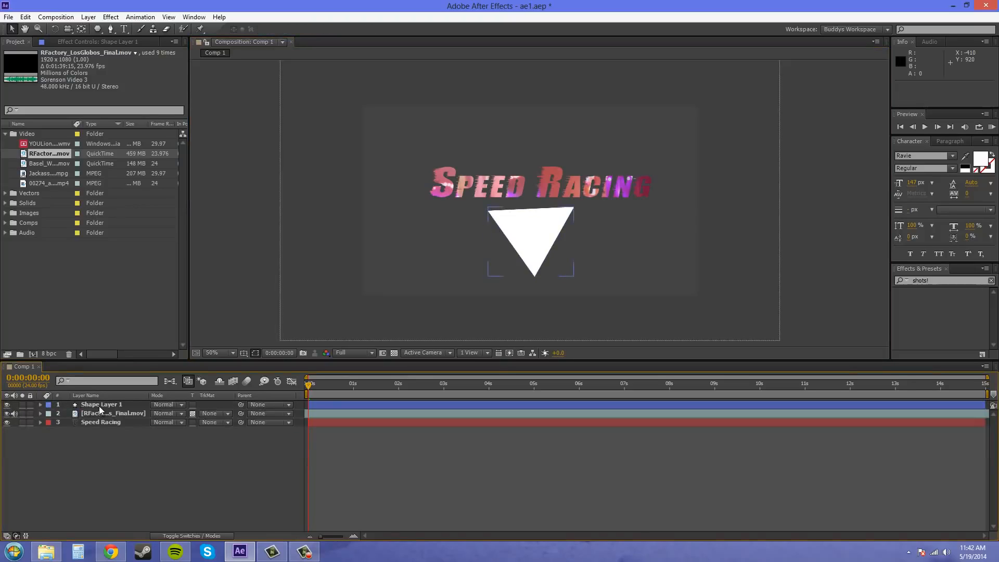
left_click(106, 413)
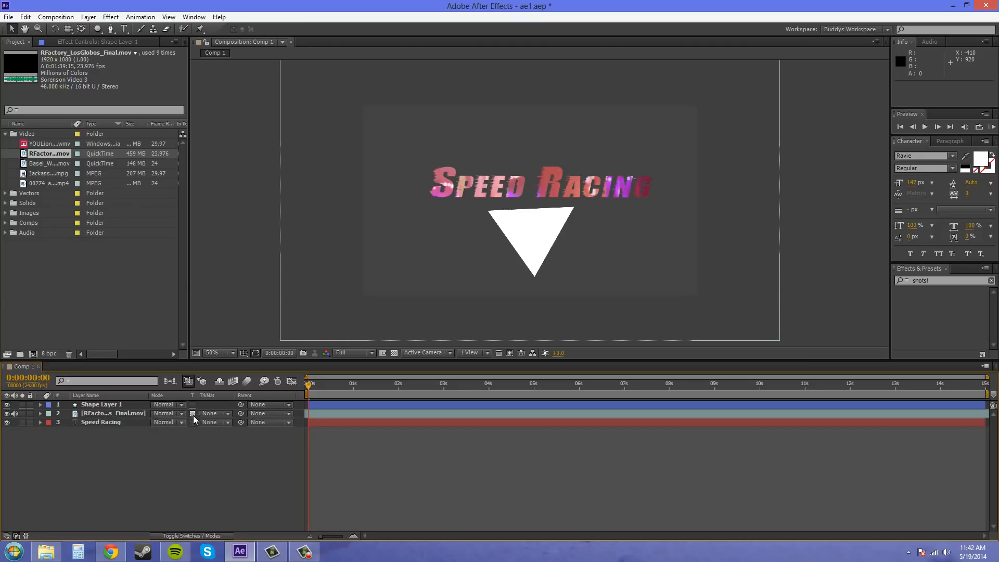
left_click(98, 404)
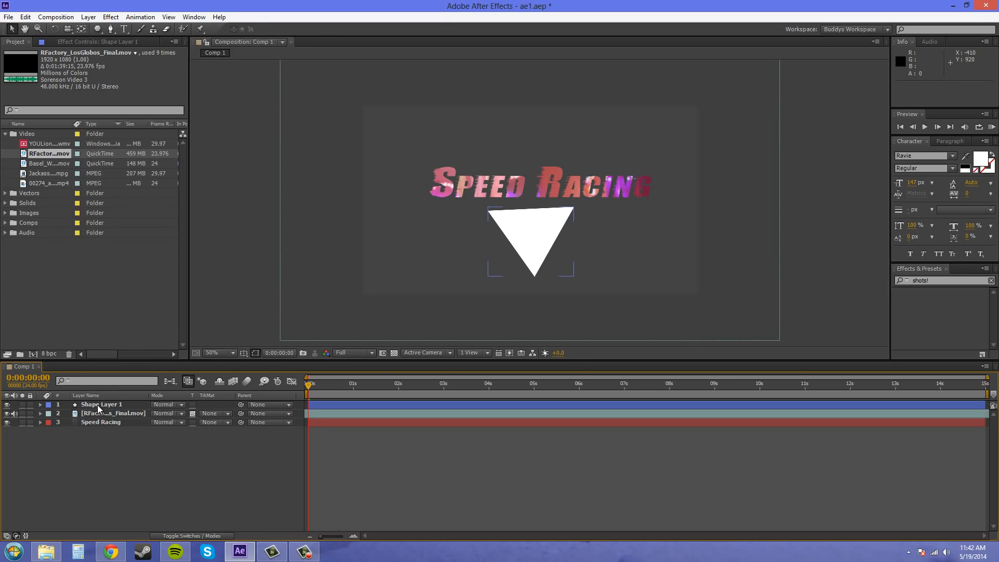
left_click_drag(98, 405, 96, 428)
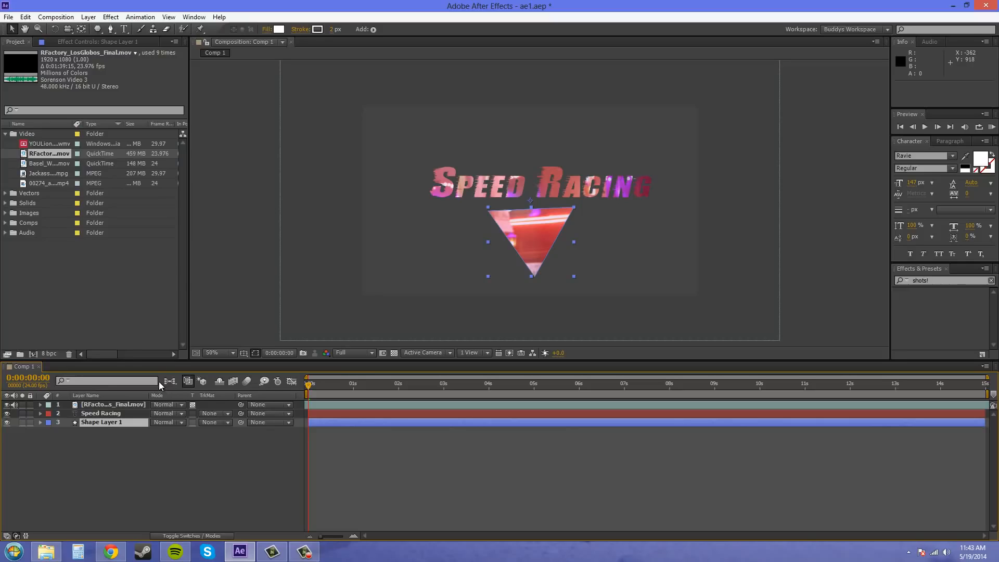
left_click(147, 465)
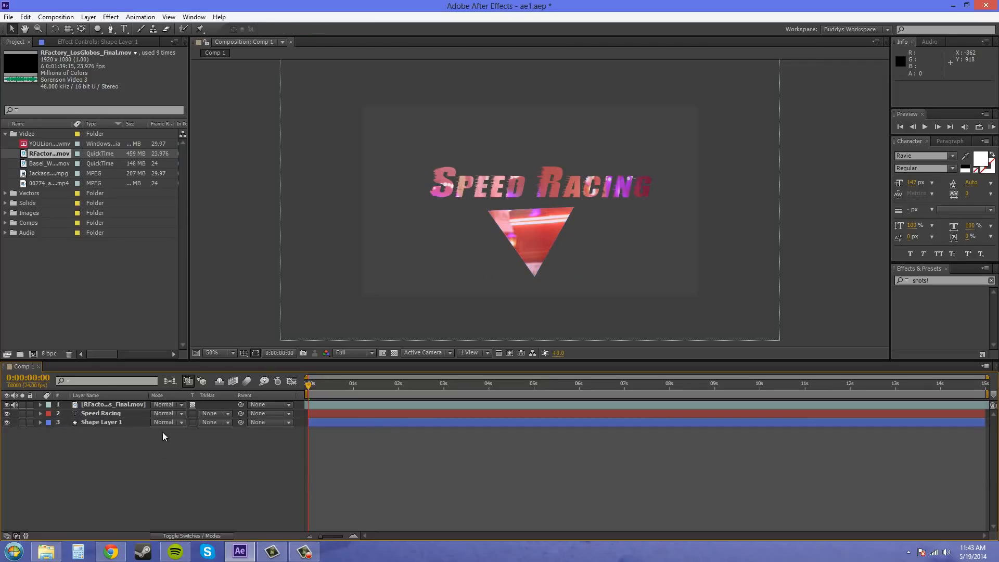
Create a pink 1280 x 720 px solid and move it to the bottom of the layer stack
left_click(89, 16)
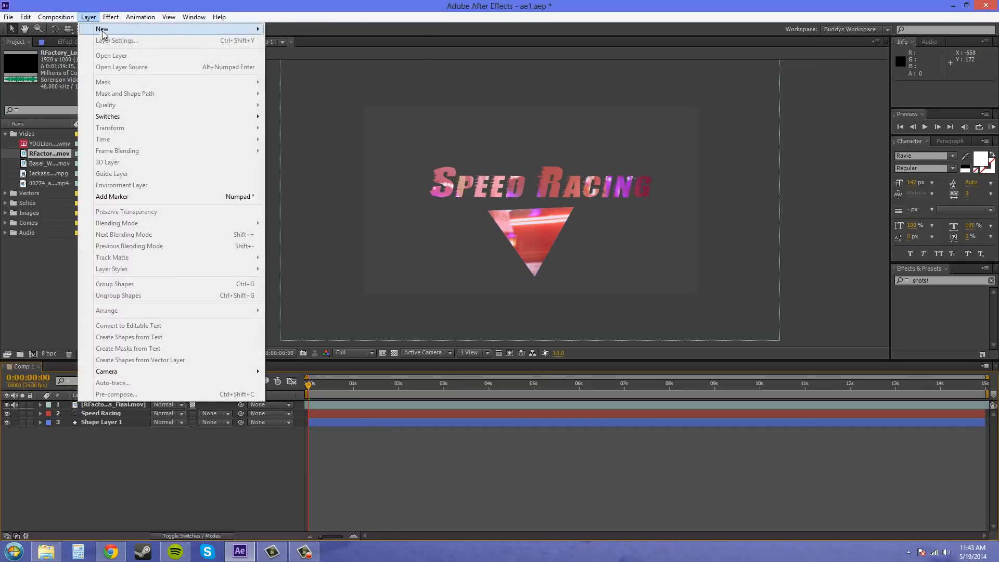
mouse_move(103, 29)
left_click(278, 40)
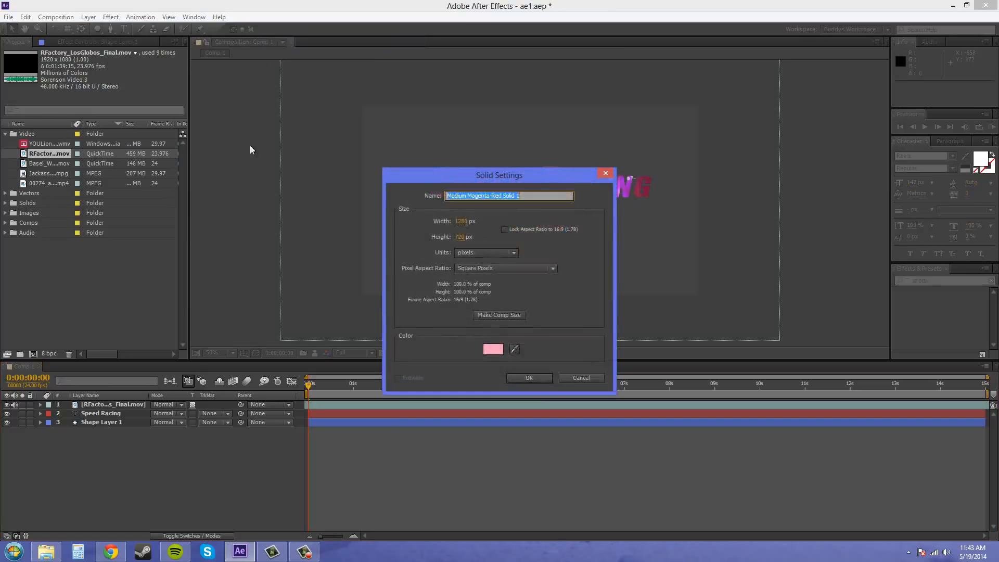
left_click(524, 377)
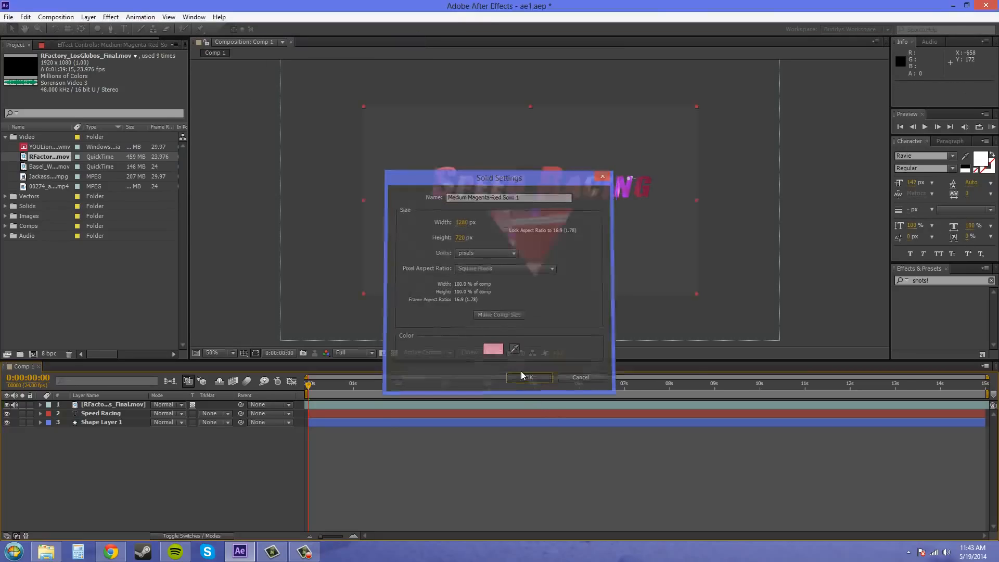
left_click_drag(99, 406, 105, 457)
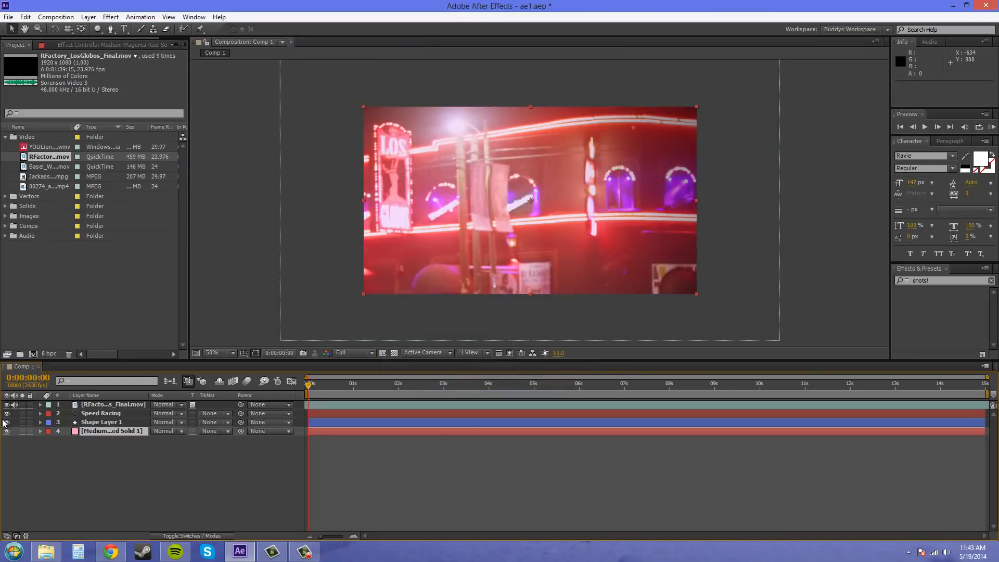
Hide the video, text and shape layers to inspect the pink solid's alpha channel, and return the view to RGB
left_click(3, 421)
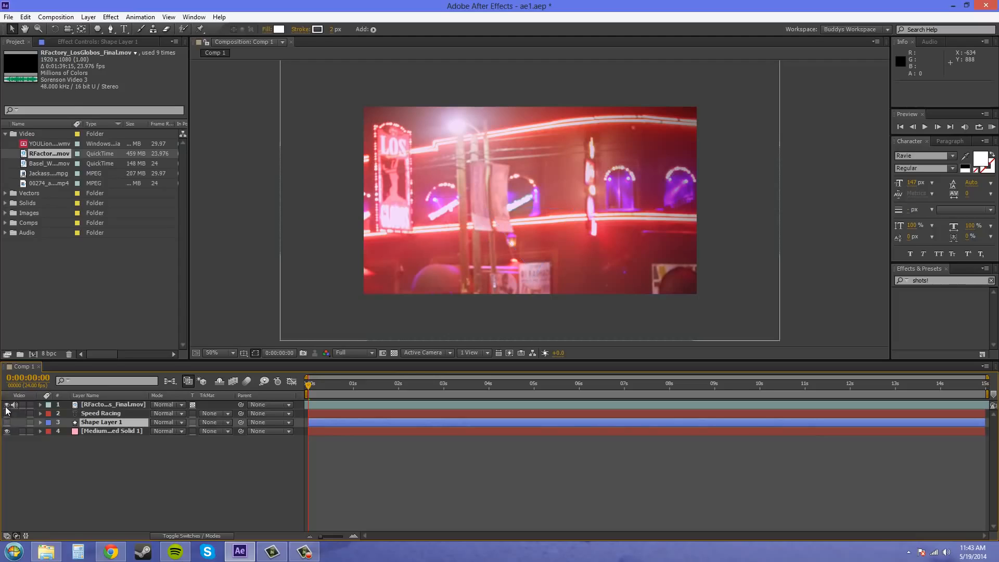
left_click(6, 405)
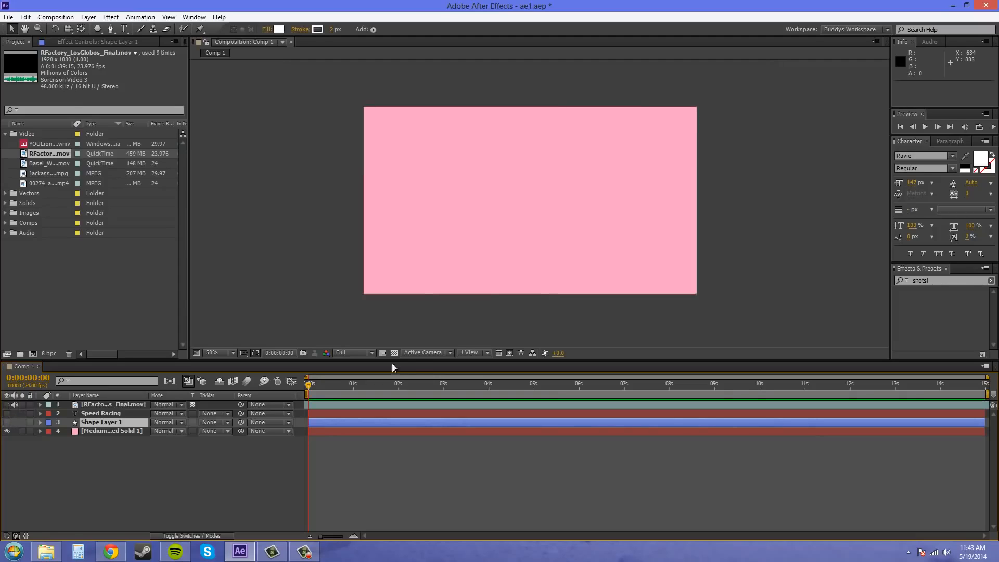
left_click(326, 353)
left_click(346, 413)
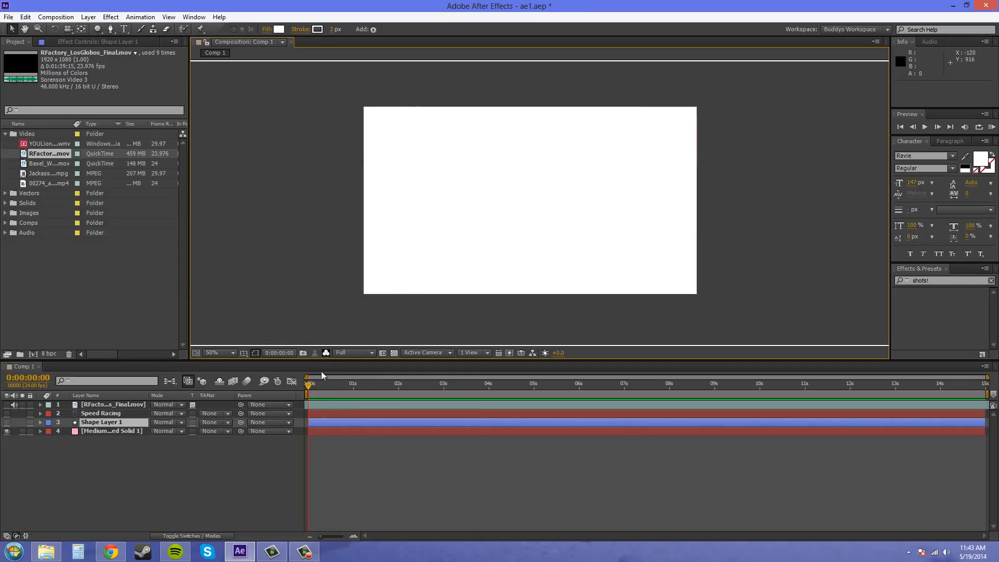
left_click(326, 353)
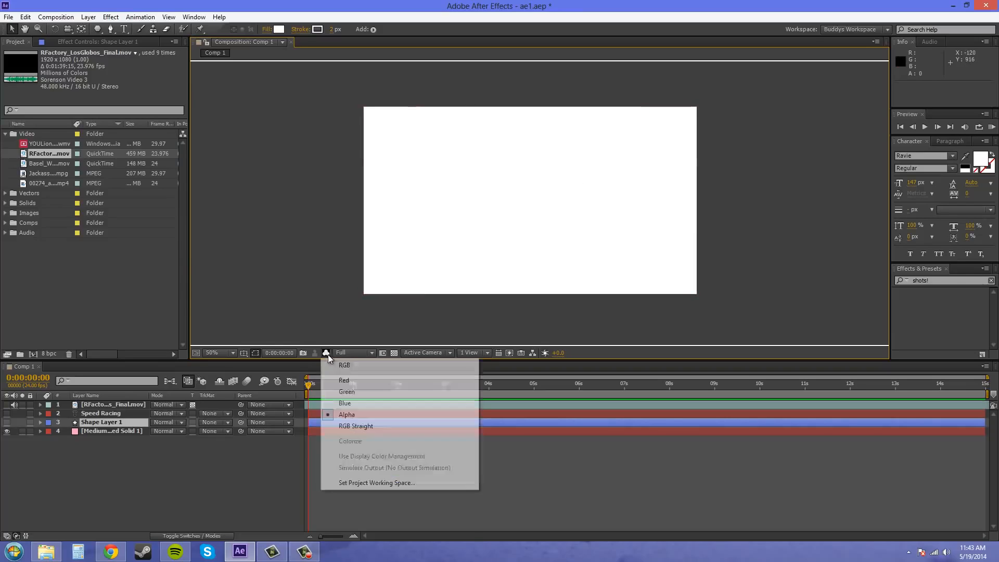
left_click(360, 365)
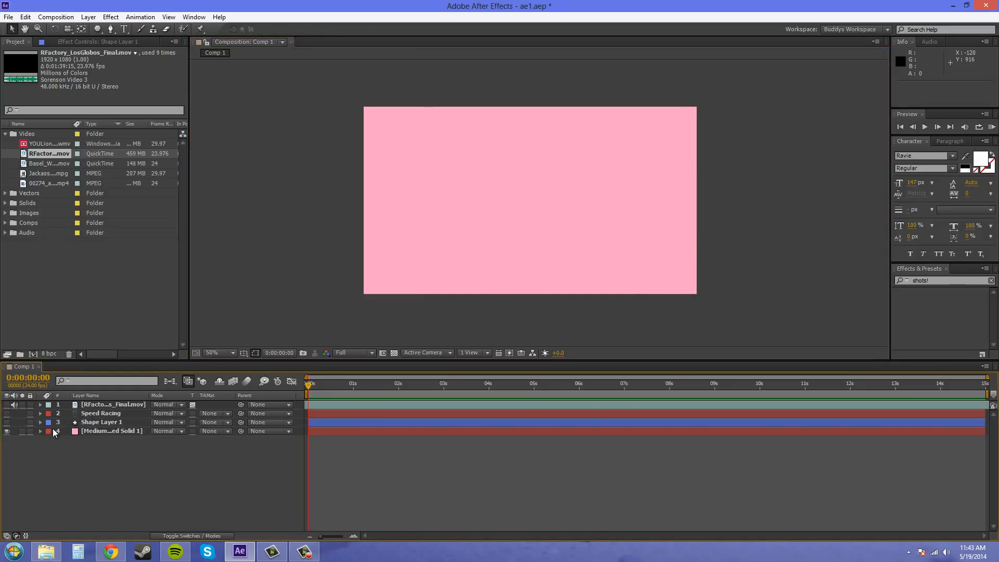
Show the shape, text and video layers again, and hide the pink solid
left_click_drag(7, 422, 7, 413)
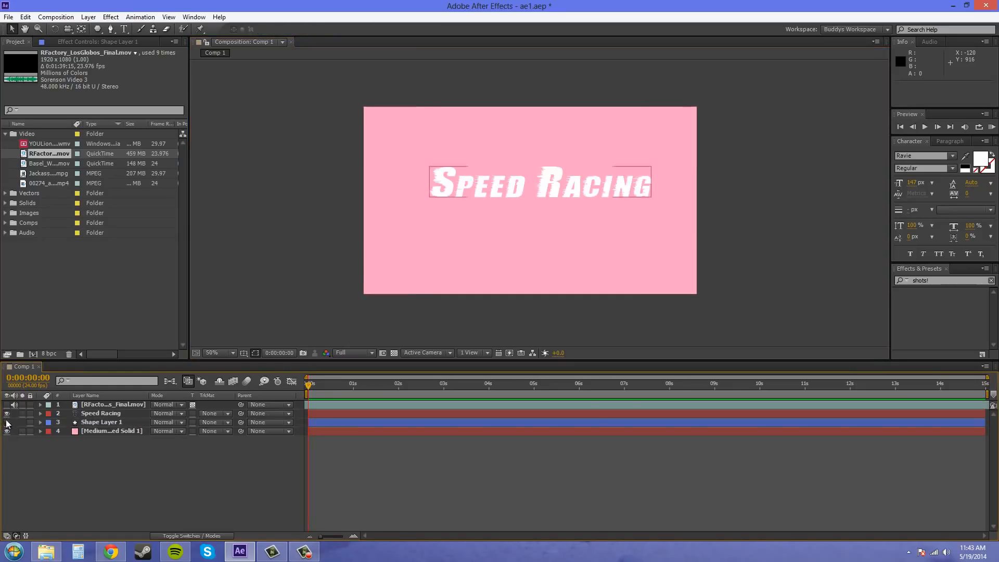
left_click(7, 404)
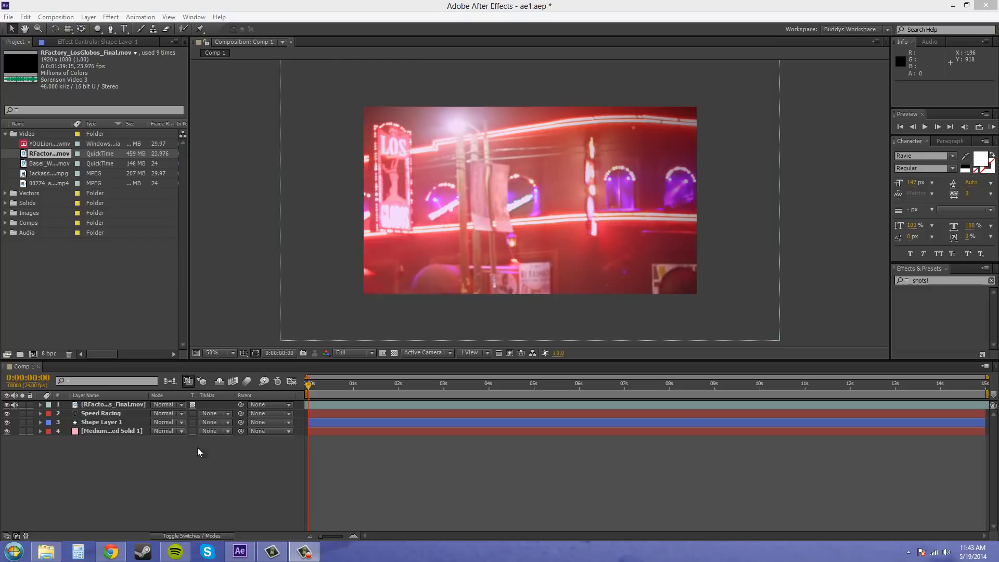
left_click(7, 431)
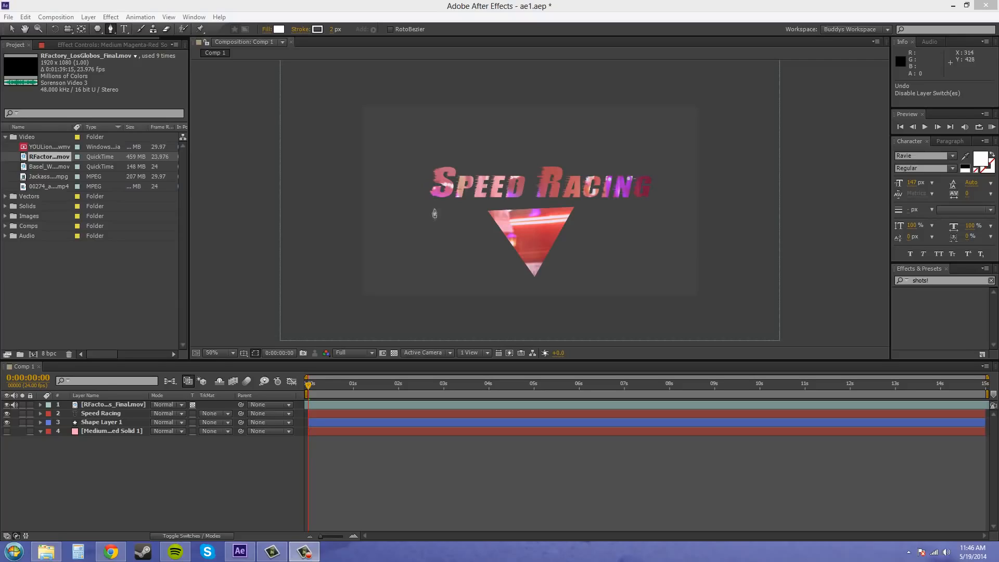
Switch back to the Selection tool and delete Shape Layer 1
left_click(91, 281)
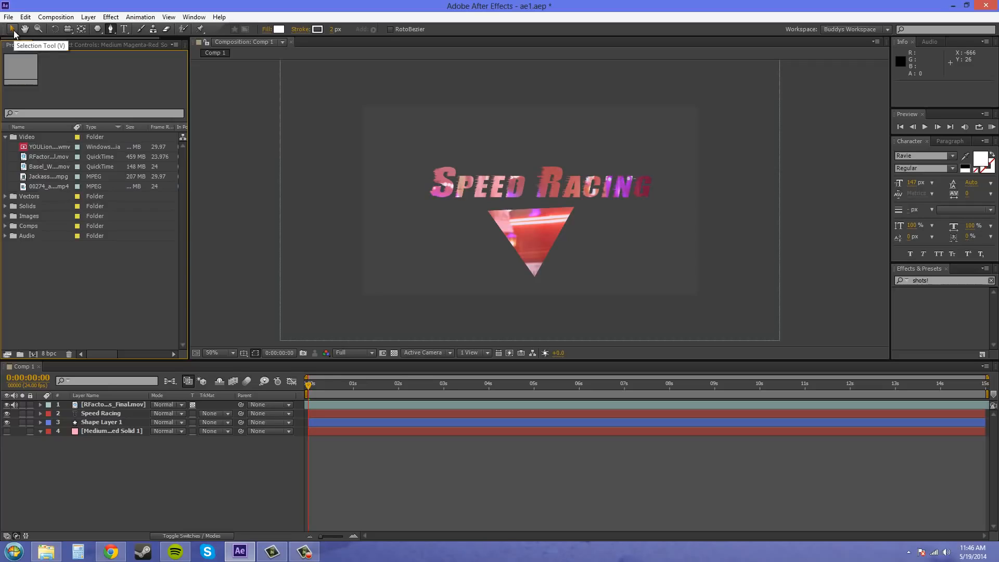
left_click(99, 423)
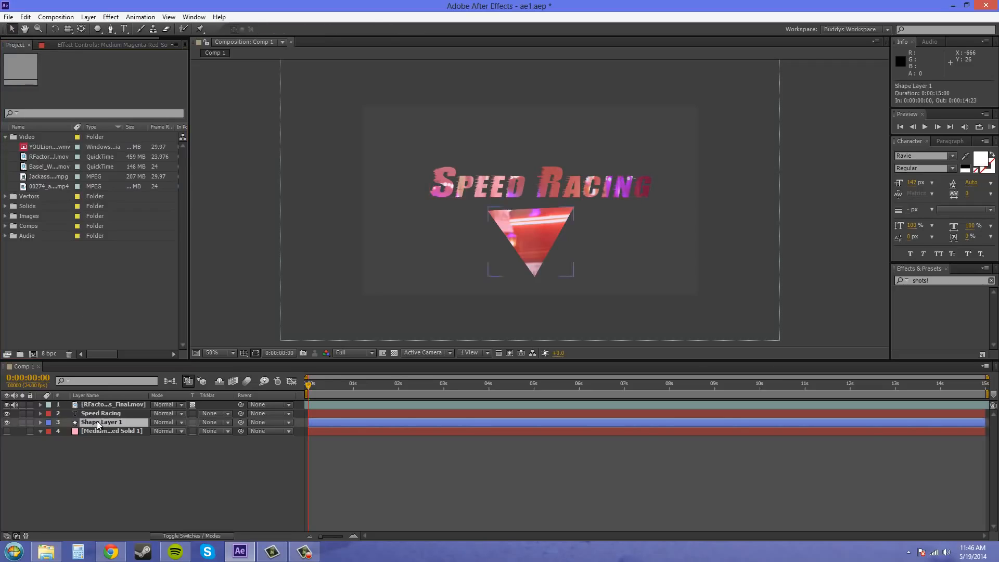
key("Delete")
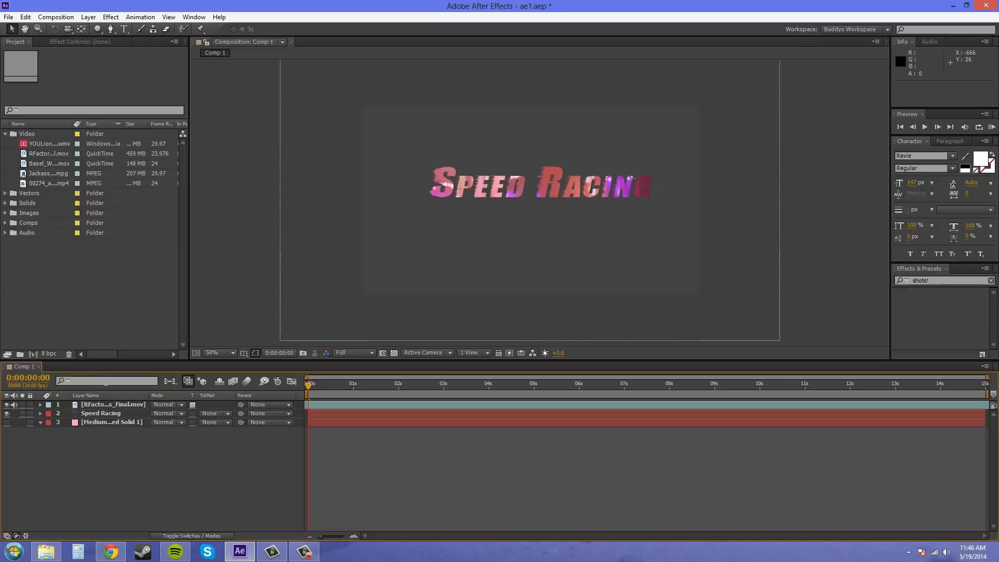
Delete the RFactory video layer and move the pink solid above the Speed Racing text layer
left_click(113, 407)
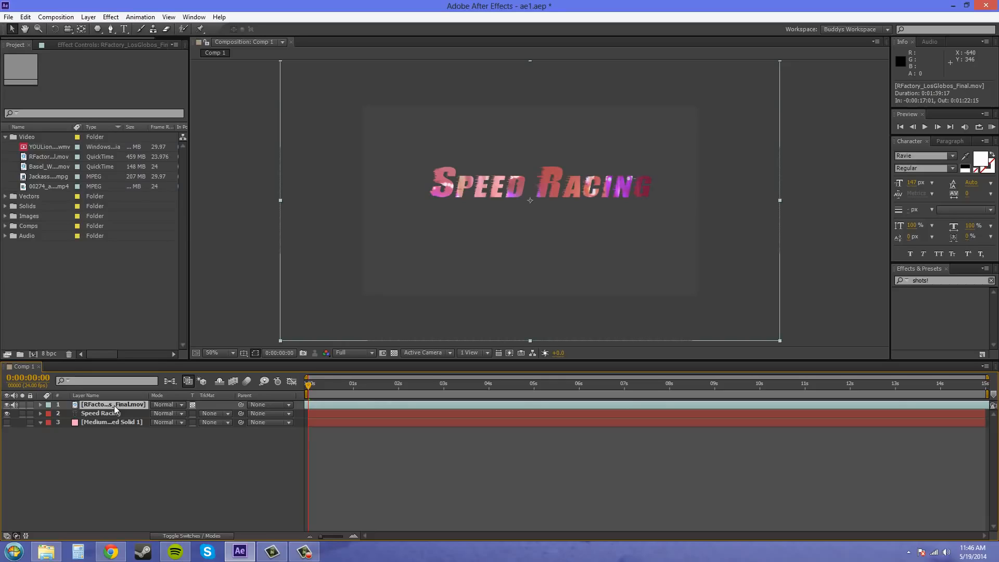
key("Delete")
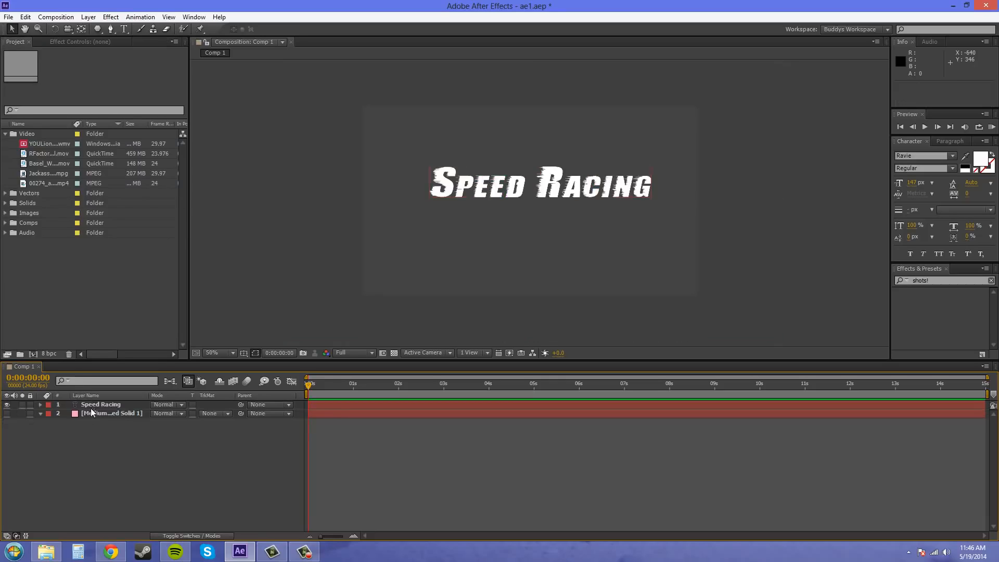
left_click_drag(86, 415, 90, 406)
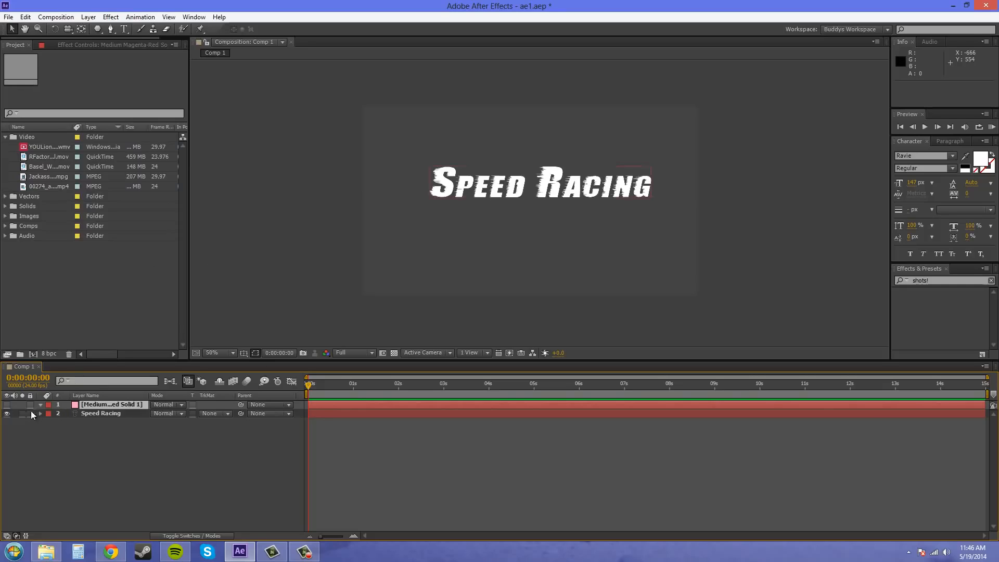
Show the pink solid and switch its Preserve Underlying Transparency on and off over the title
left_click(6, 404)
left_click(192, 404)
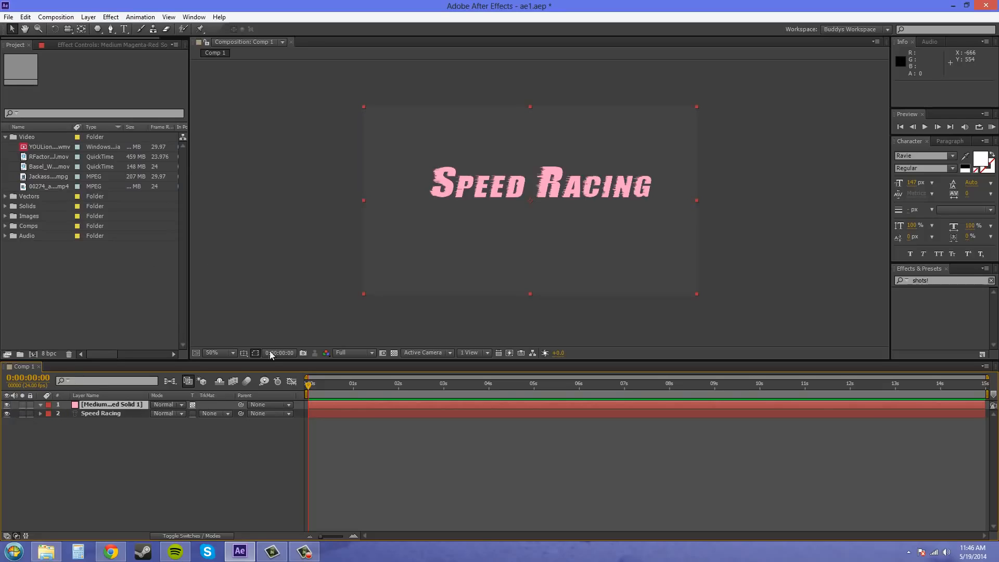
left_click(193, 405)
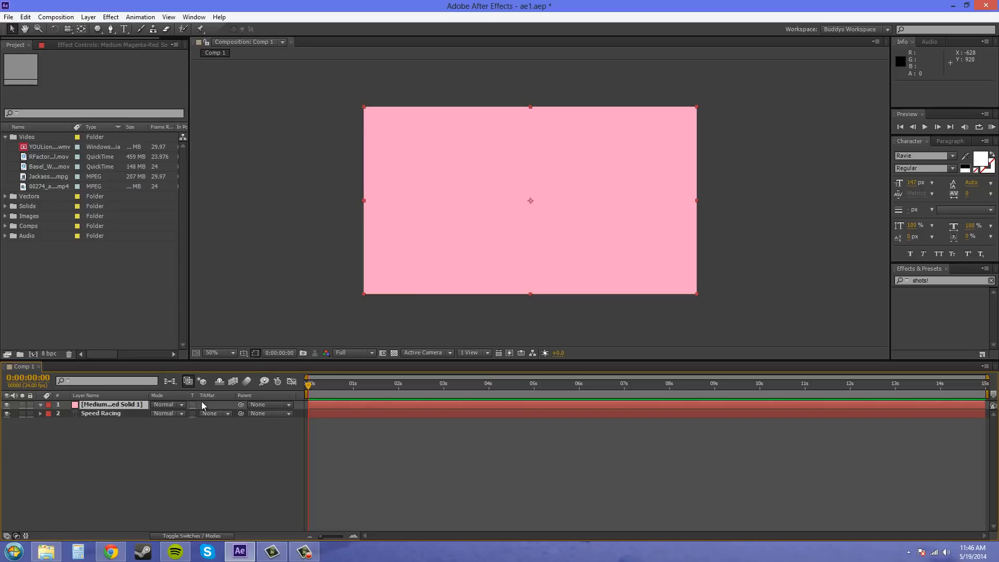
Hide the pink solid and change the Speed Racing text's fill color to red
left_click(110, 413)
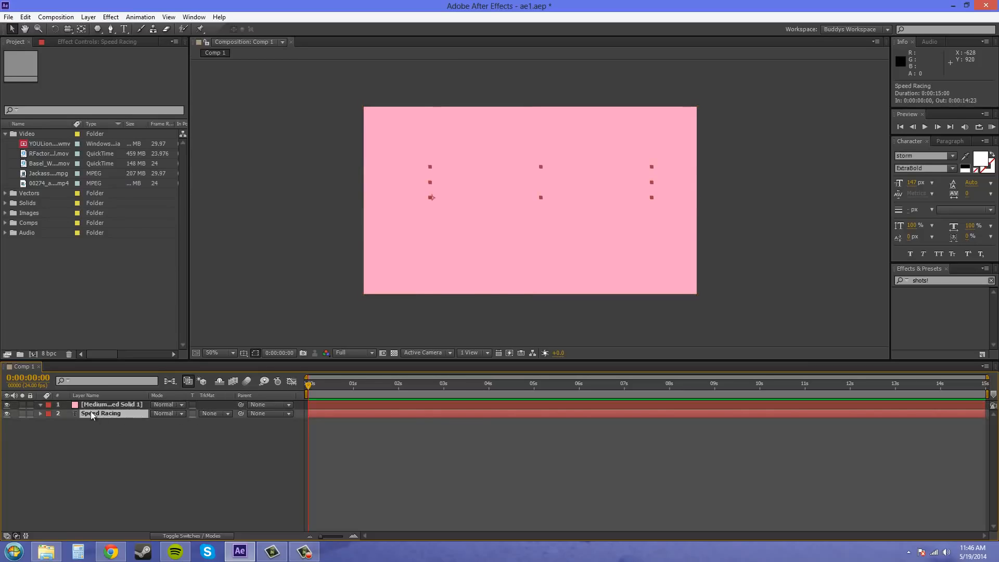
left_click(7, 405)
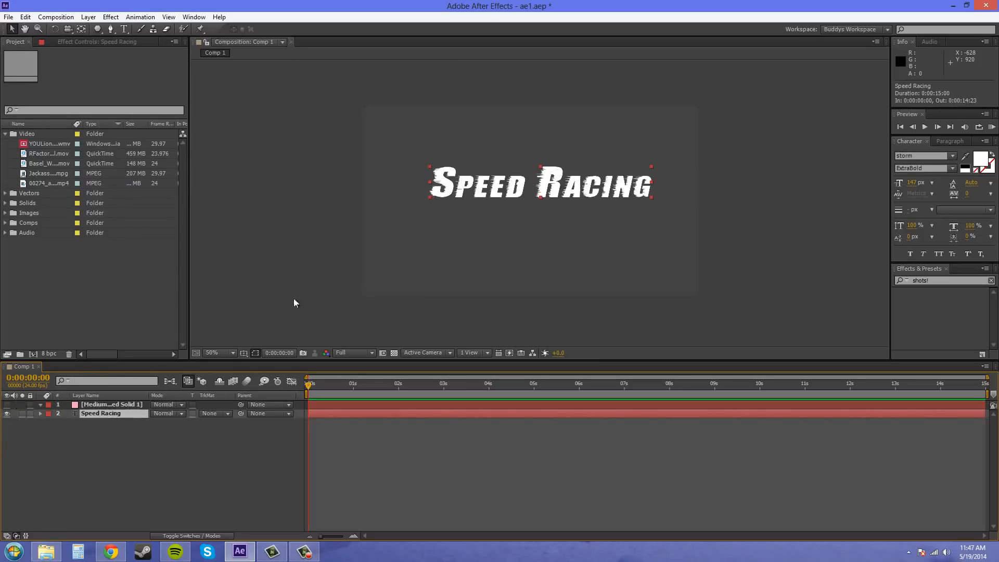
left_click(981, 159)
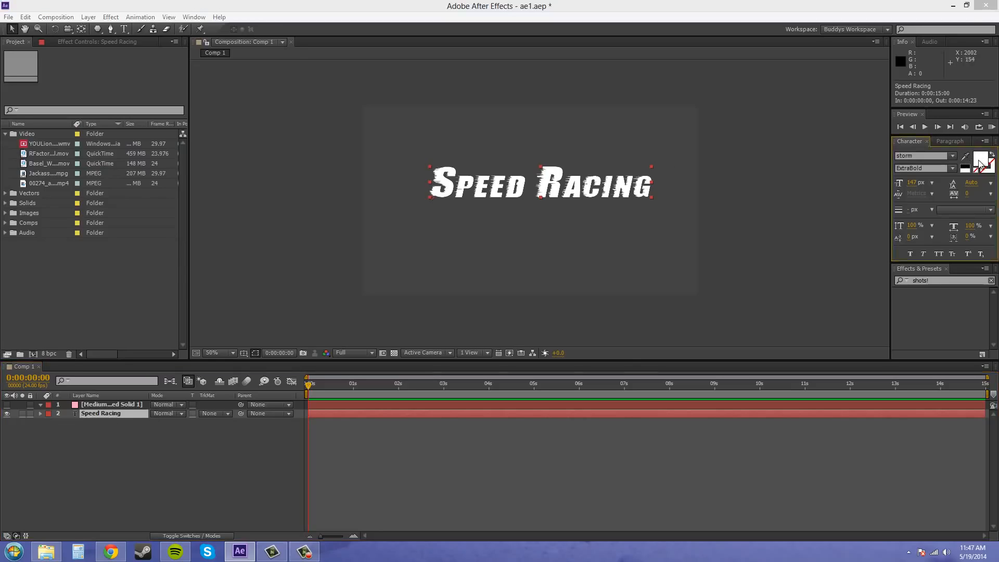
left_click(508, 228)
left_click_drag(508, 228, 503, 250)
left_click(602, 224)
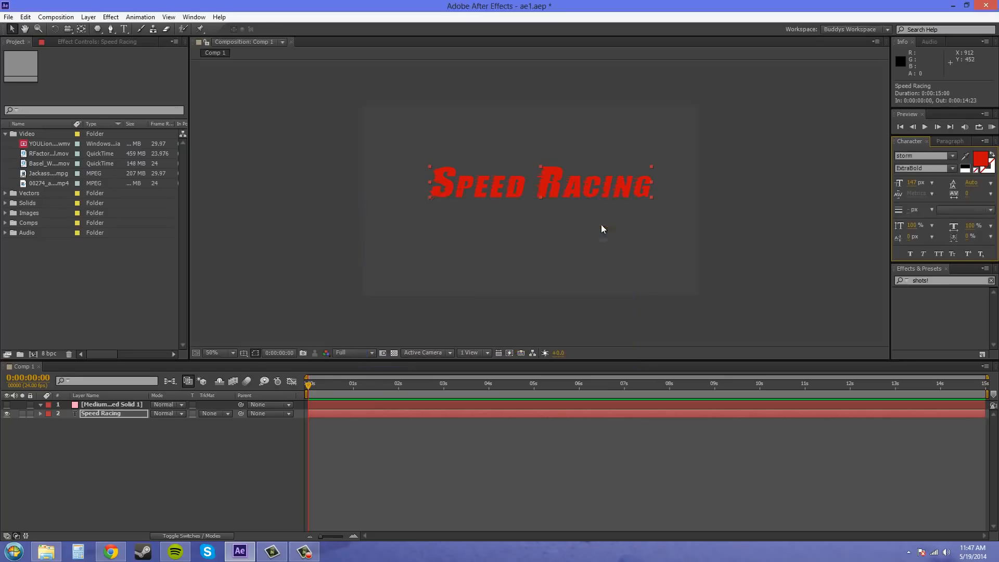
Change the pink solid's color to white (FFFFFF) in its solid settings
left_click(113, 406)
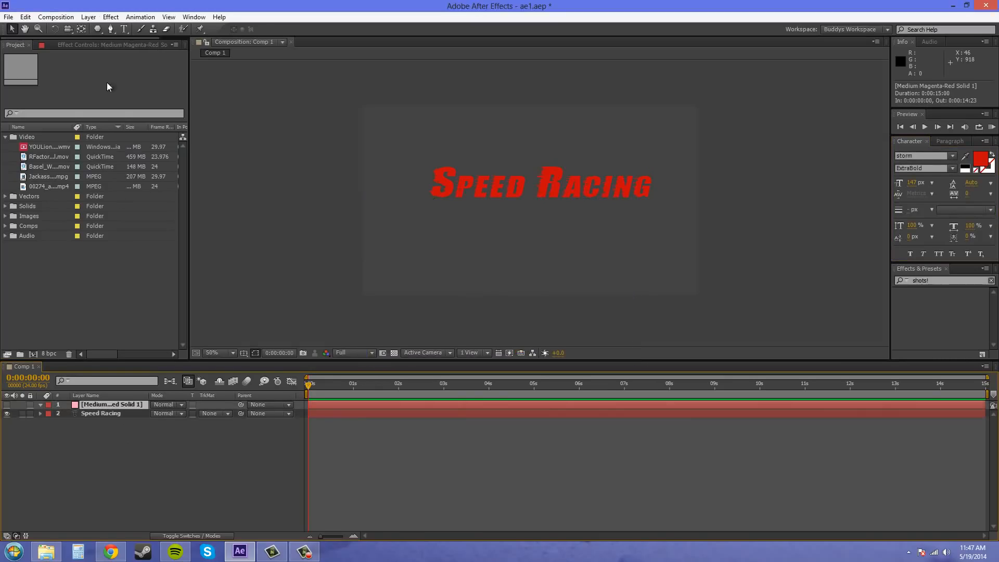
left_click(89, 17)
left_click(116, 41)
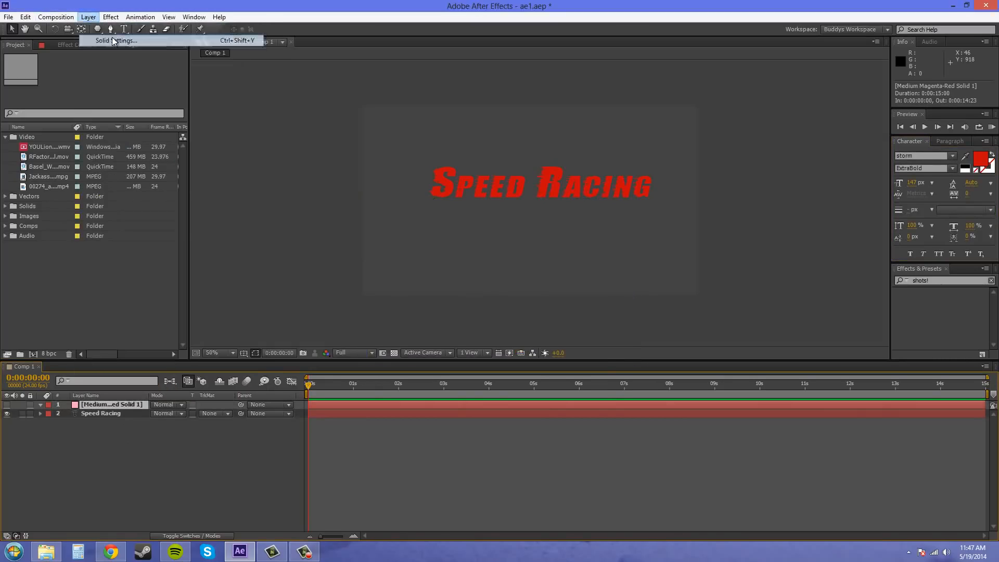
left_click(496, 339)
left_click_drag(382, 229, 341, 211)
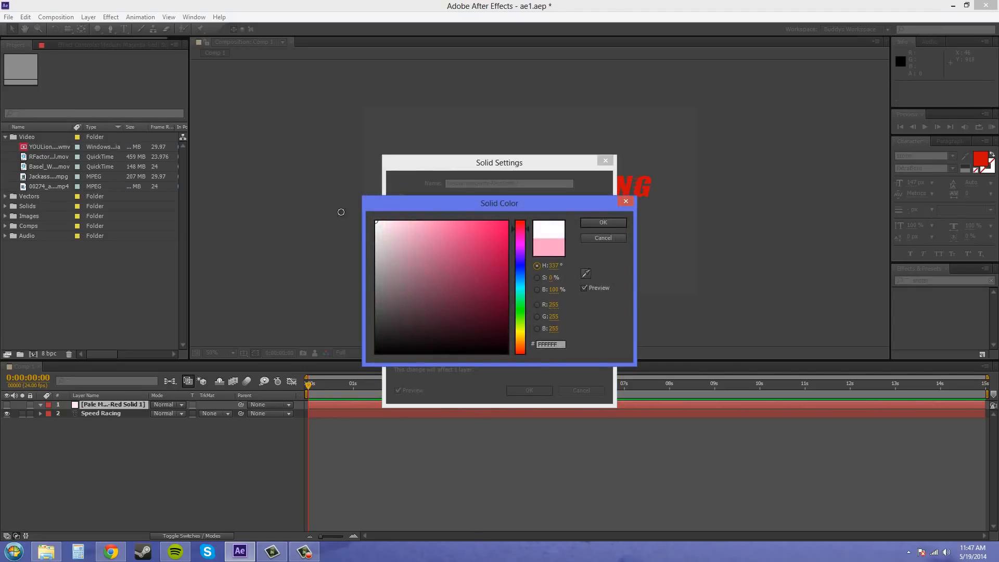
left_click_drag(527, 240, 520, 221)
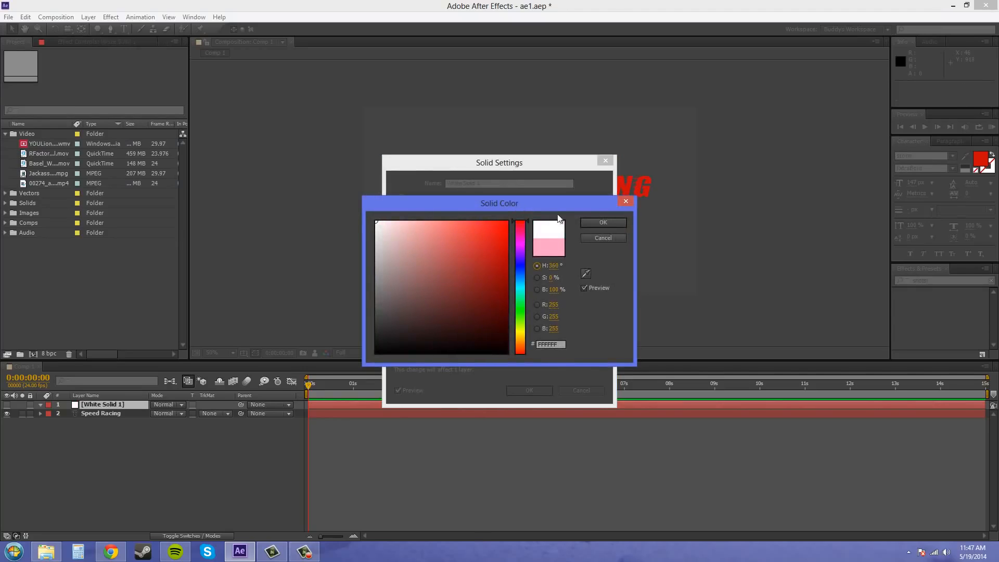
left_click(608, 223)
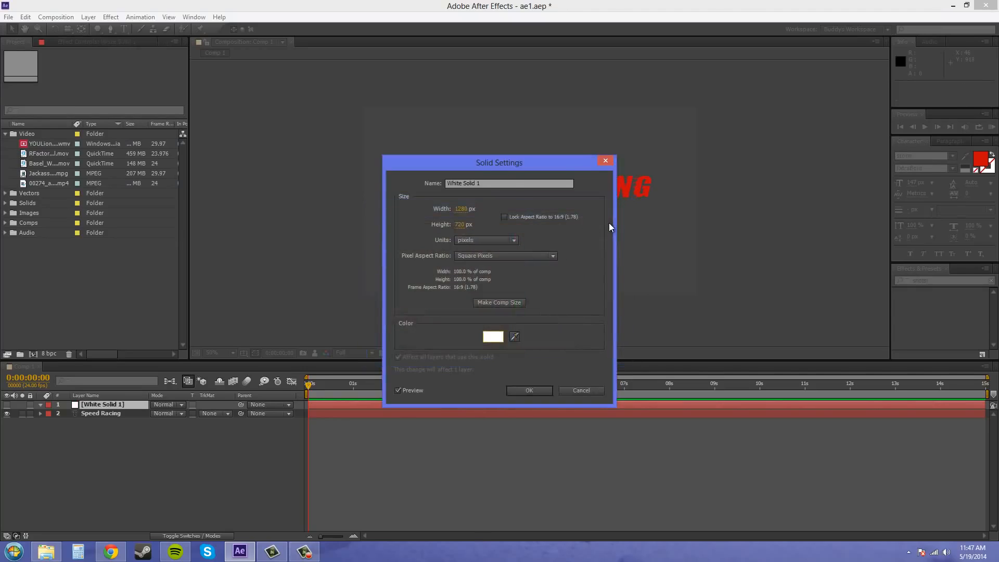
left_click(525, 390)
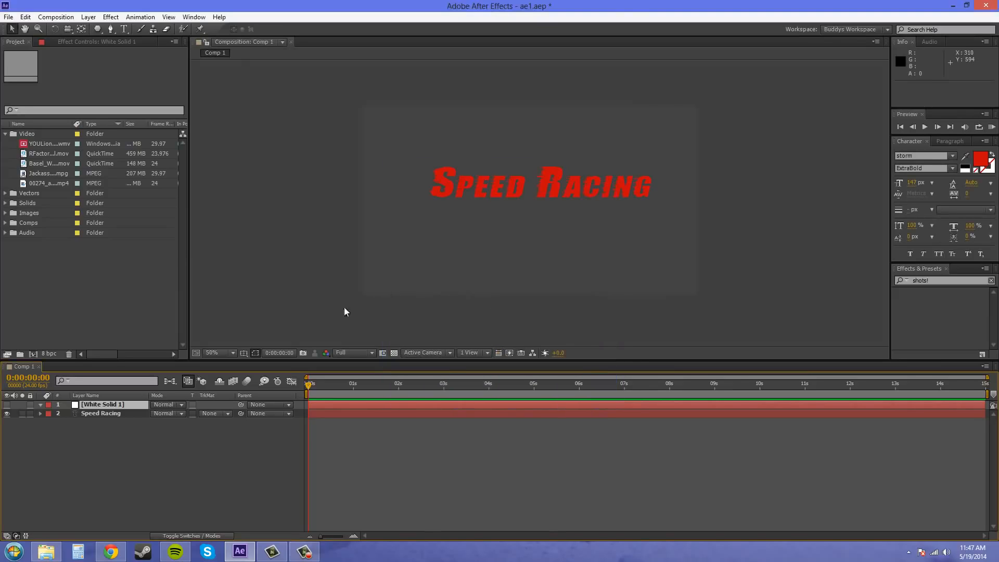
Show the white solid and draw a narrow, slanted four-point mask on it with the Pen tool, crossing the title
left_click(7, 405)
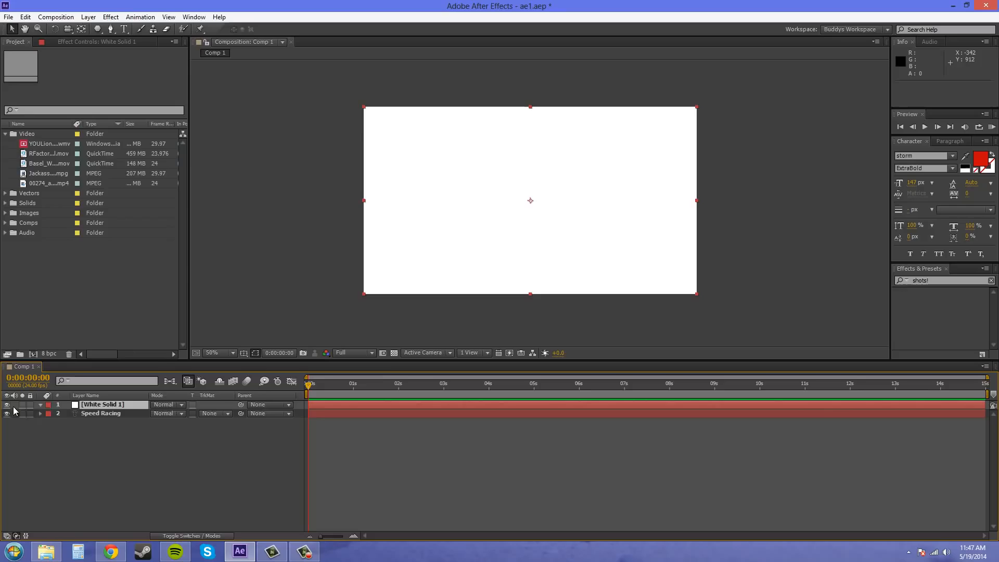
left_click(111, 30)
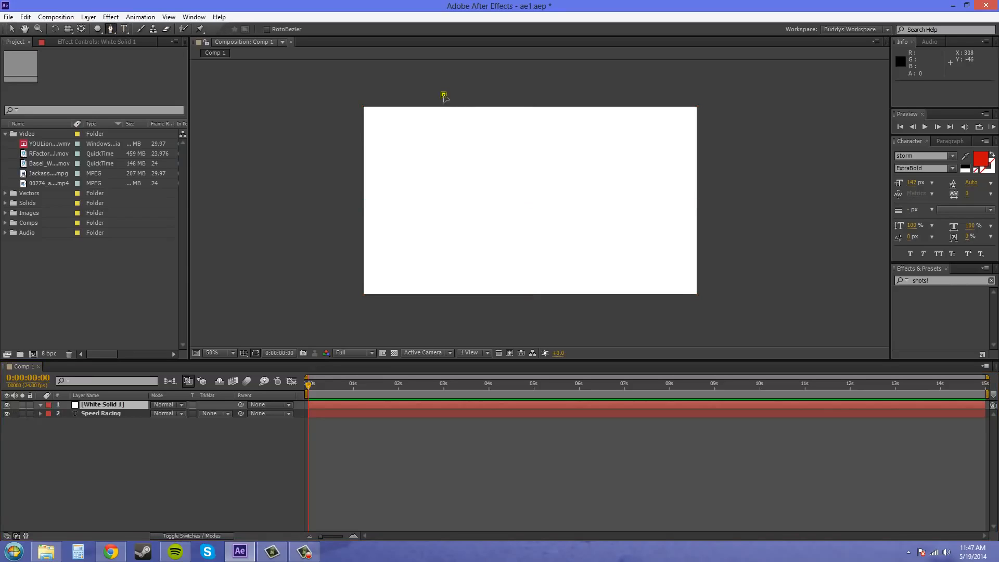
left_click(516, 315)
left_click(569, 310)
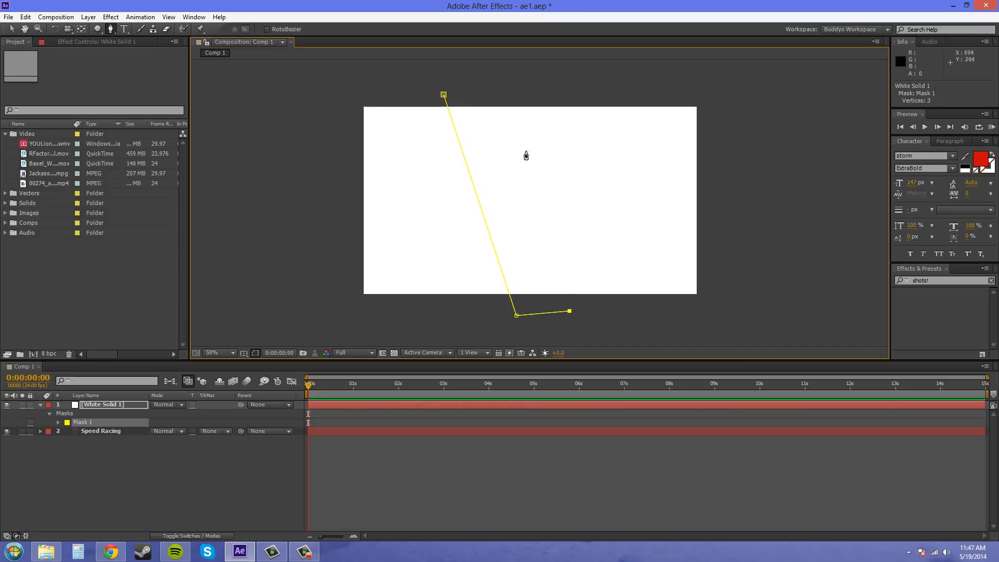
left_click(499, 89)
left_click(444, 94)
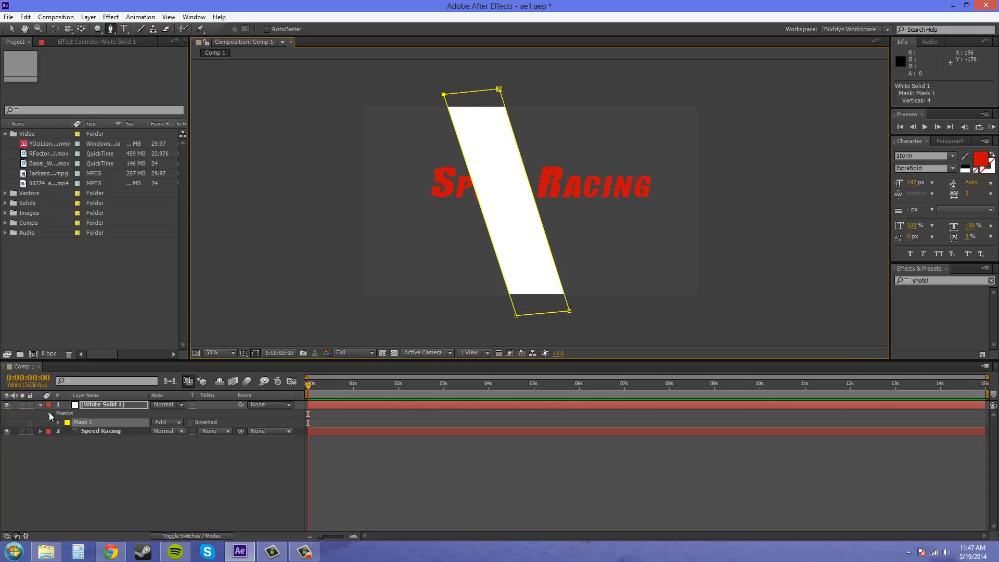
Increase Mask 1's feather so the white stripe gets soft edges, and collapse the layer's properties
left_click(50, 414)
left_click(50, 414)
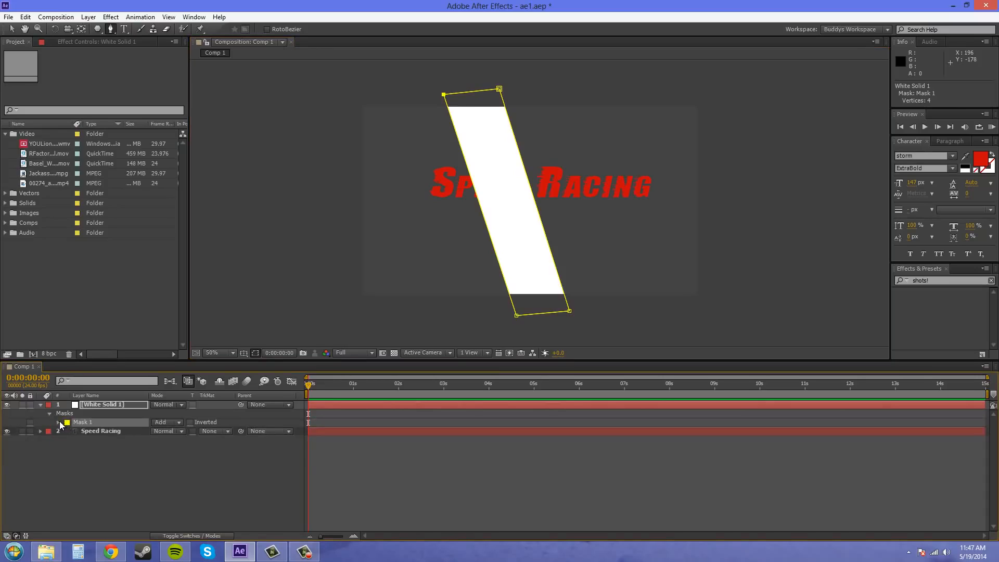
left_click(58, 422)
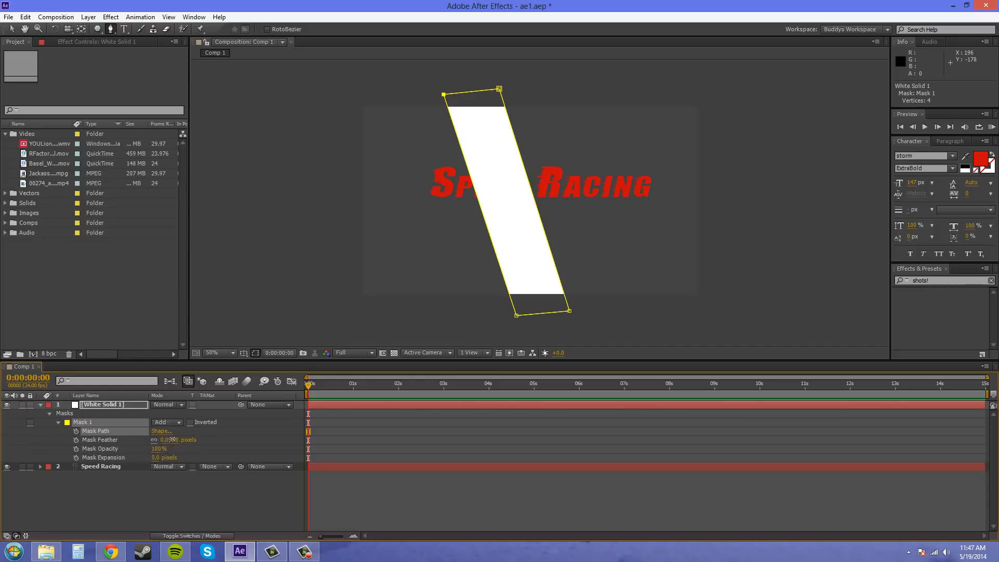
left_click_drag(164, 440, 225, 433)
left_click(41, 405)
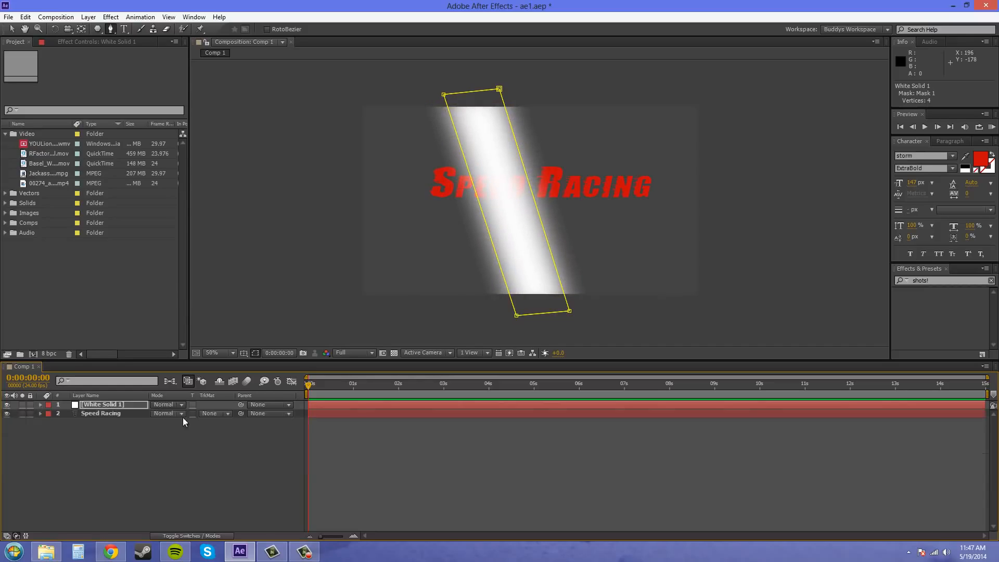
Turn on Preserve Underlying Transparency for the white solid, return to the Selection tool and deselect the layer
left_click(192, 404)
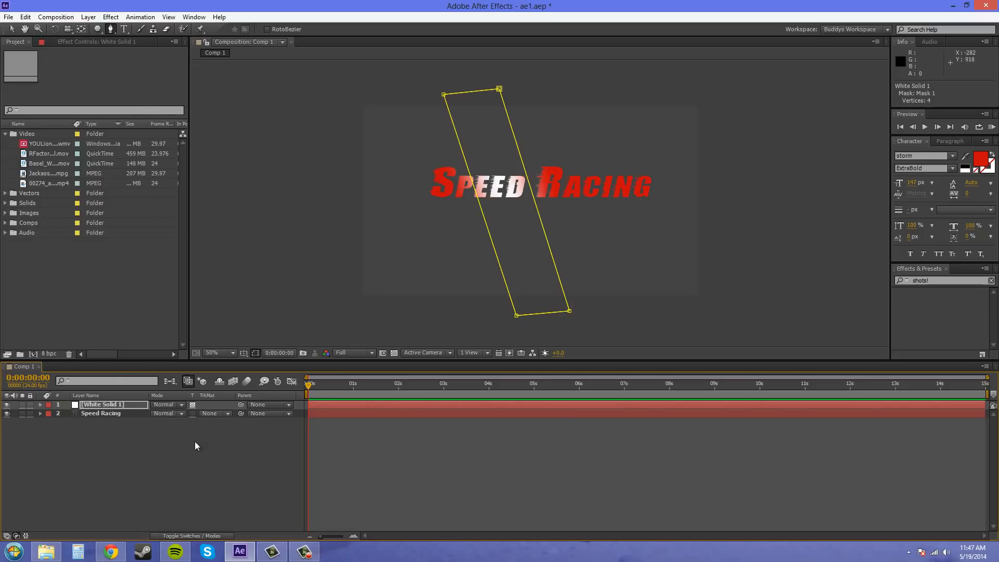
left_click(12, 29)
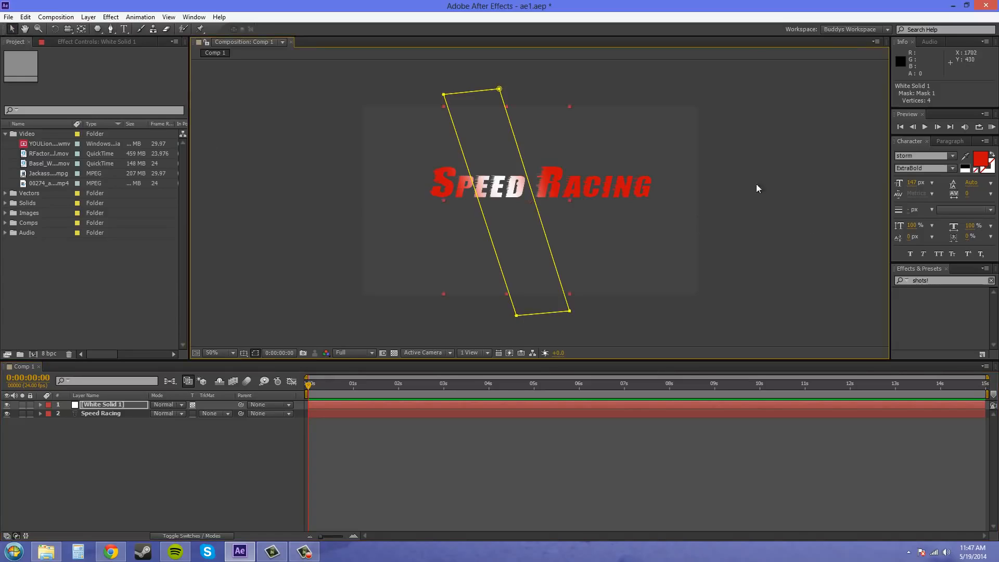
left_click(296, 94)
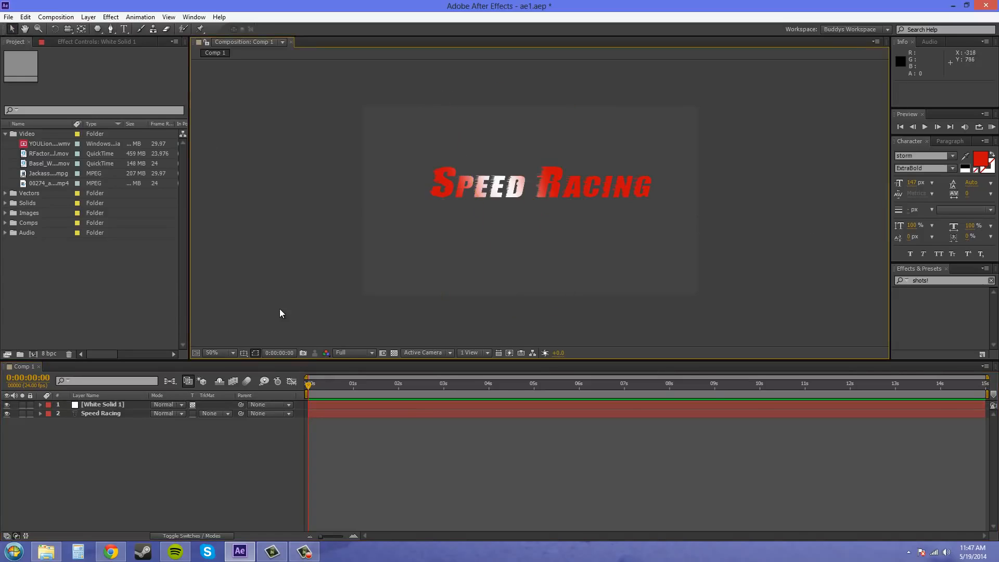
Hide the mask outlines and slide the white solid across the title, leaving it at position 758, 358
left_click(125, 403)
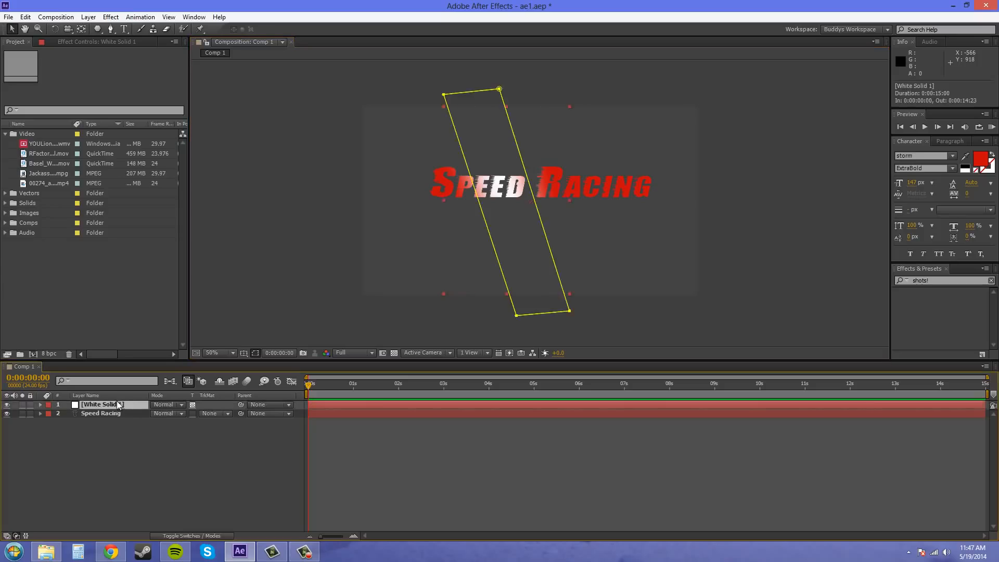
left_click(421, 248)
left_click(118, 403)
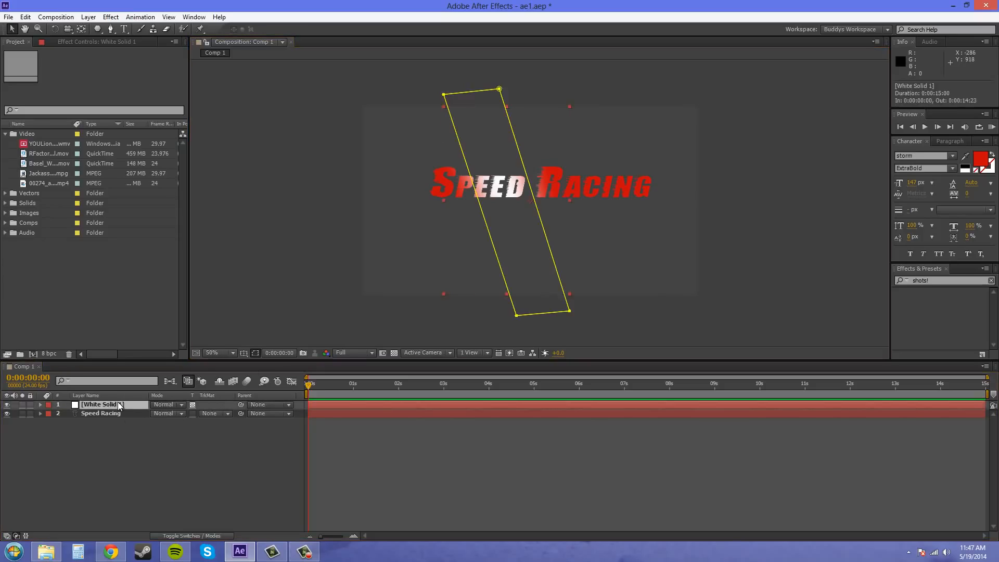
left_click_drag(118, 402, 454, 308)
left_click_drag(551, 287, 770, 284)
left_click(255, 353)
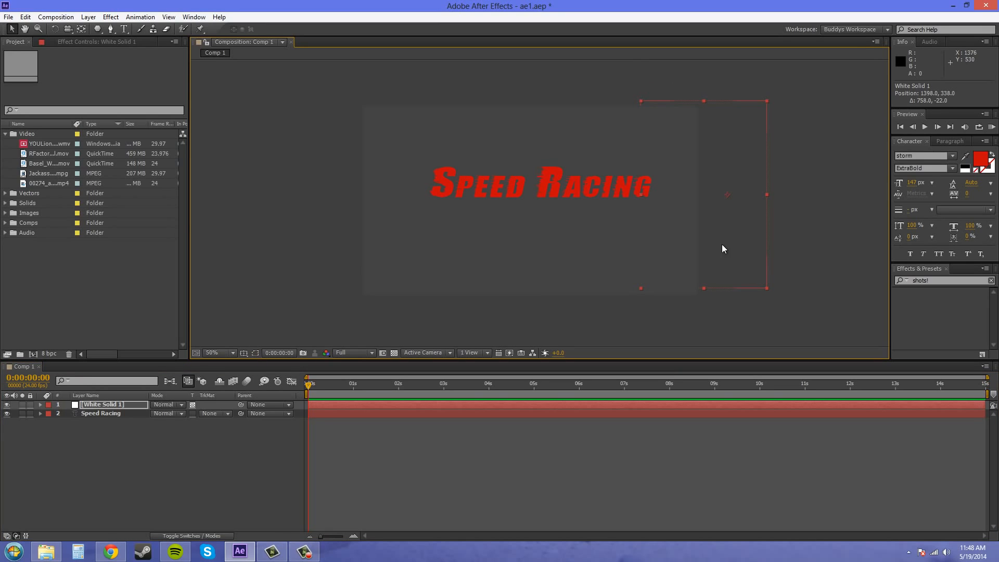
left_click_drag(722, 244, 572, 245)
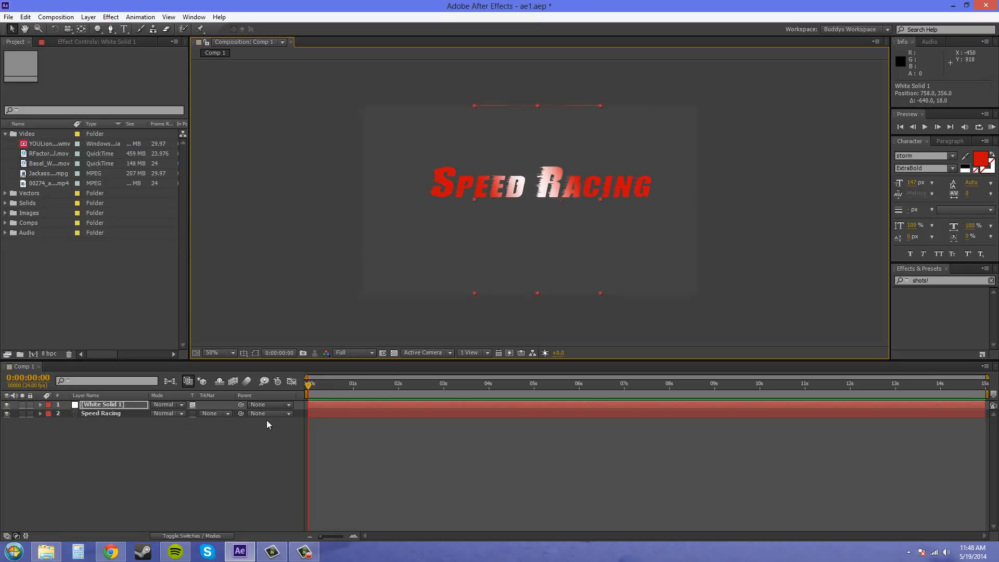
left_click_drag(534, 233, 535, 234)
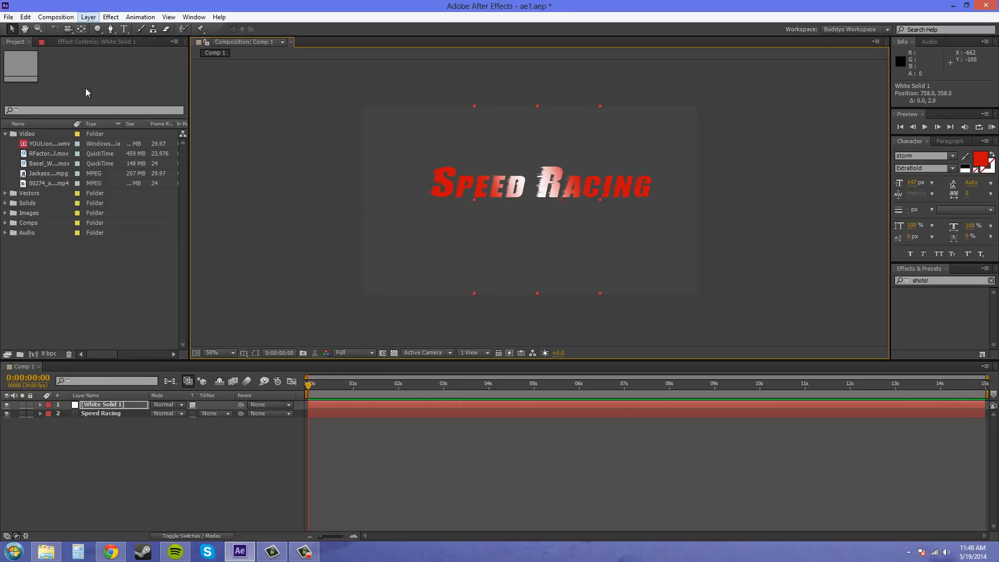
Create a black solid with the default 1280 x 720 size and place it beneath the Speed Racing text layer
left_click(105, 483)
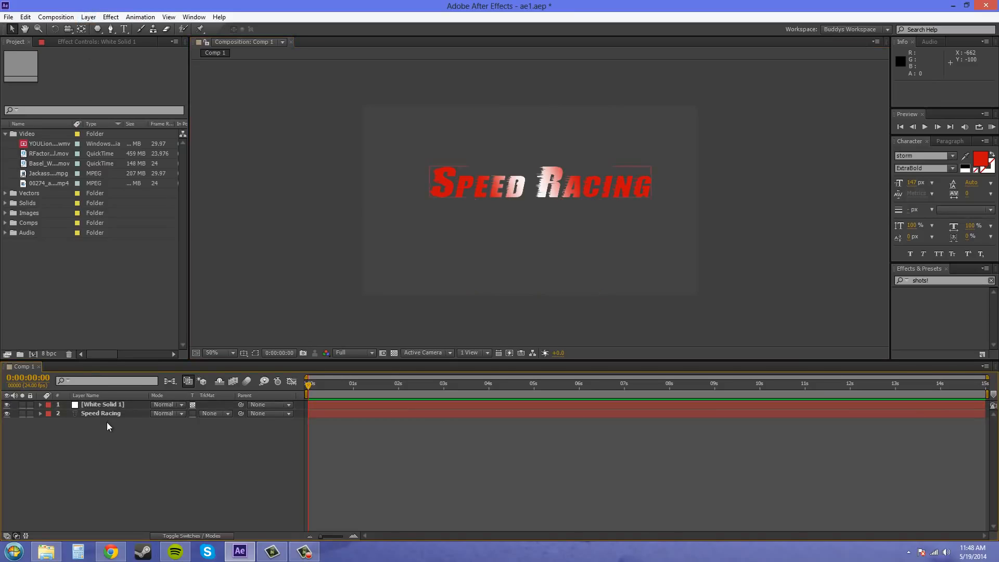
left_click(87, 17)
mouse_move(99, 29)
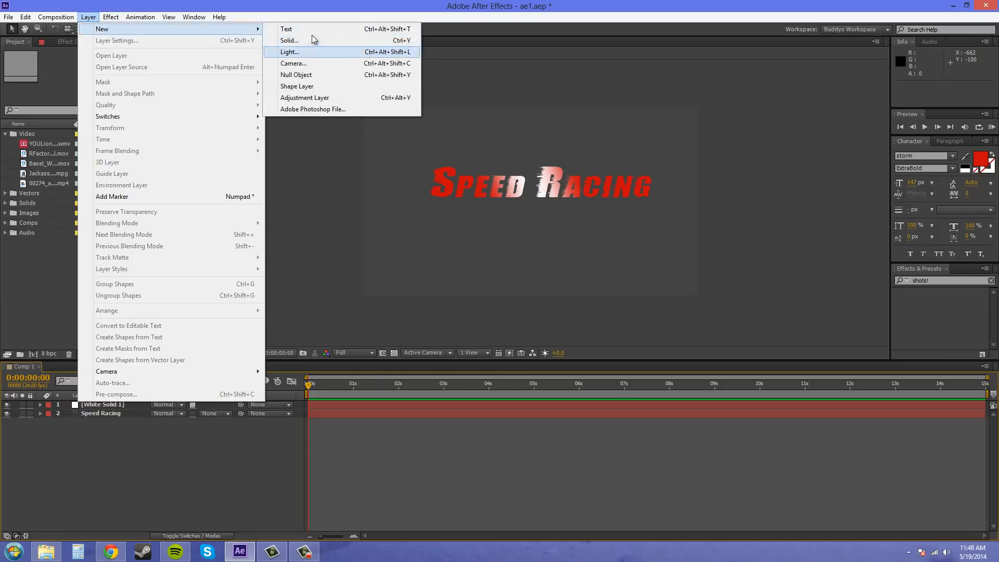
left_click(304, 40)
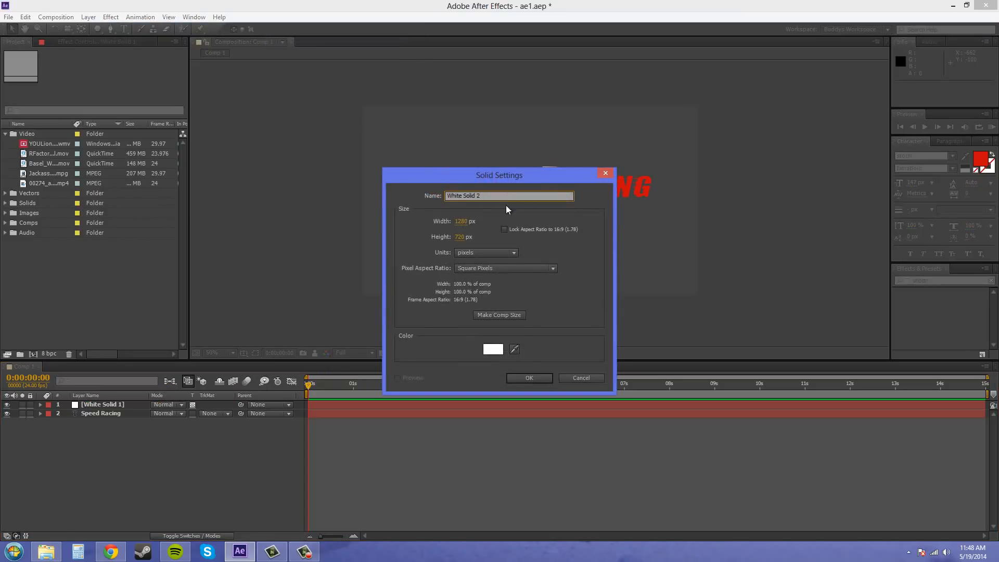
left_click(491, 349)
left_click_drag(468, 317, 326, 383)
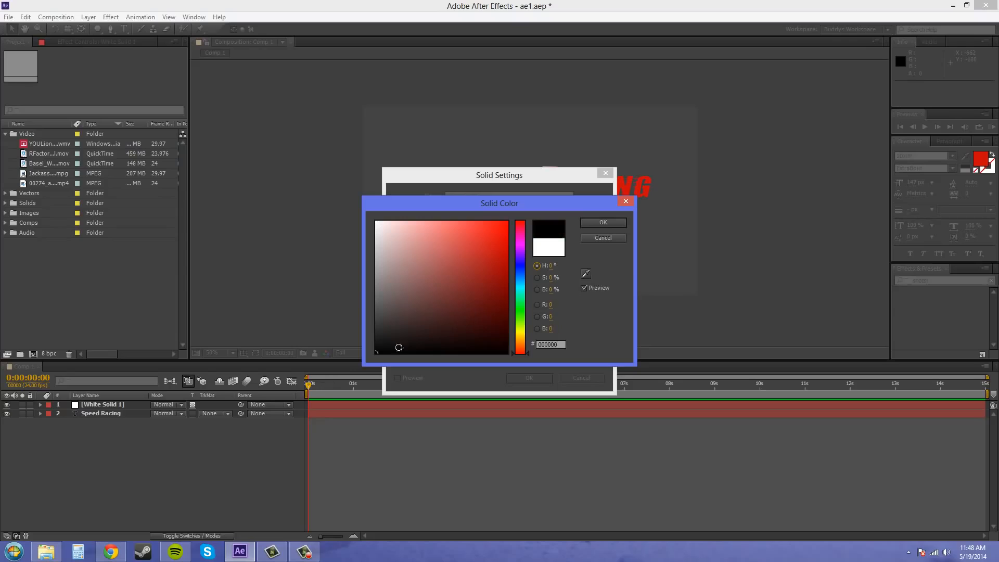
left_click(603, 223)
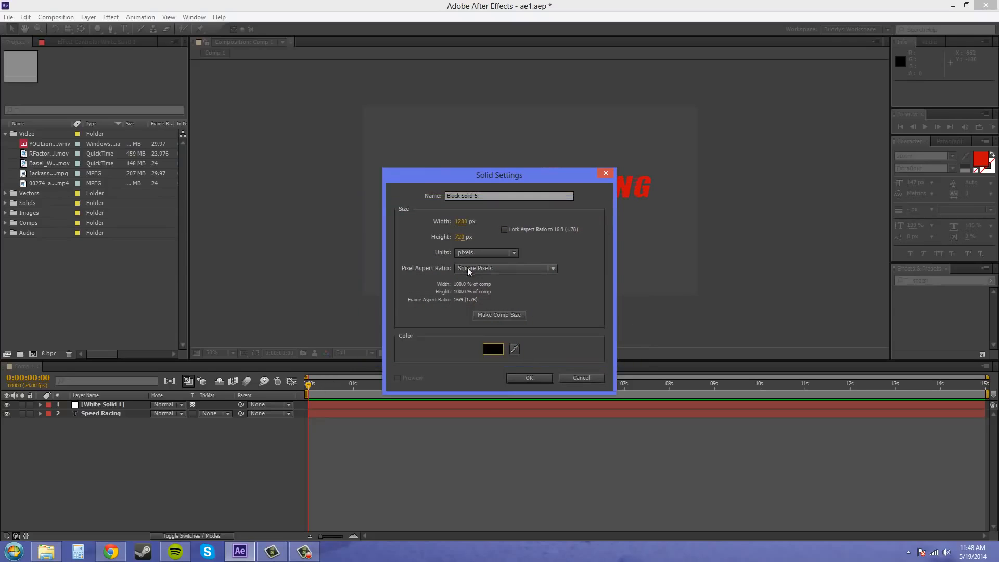
left_click(528, 377)
left_click_drag(117, 406, 114, 458)
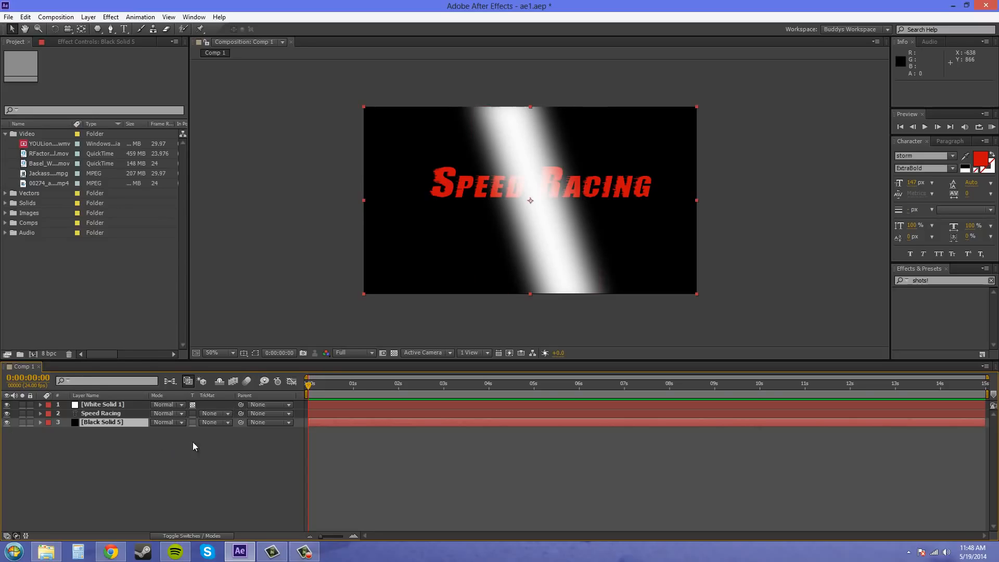
Pre-compose the white solid and the Speed Racing text together, moving all attributes into the new composition, and deselect the result
left_click(102, 405)
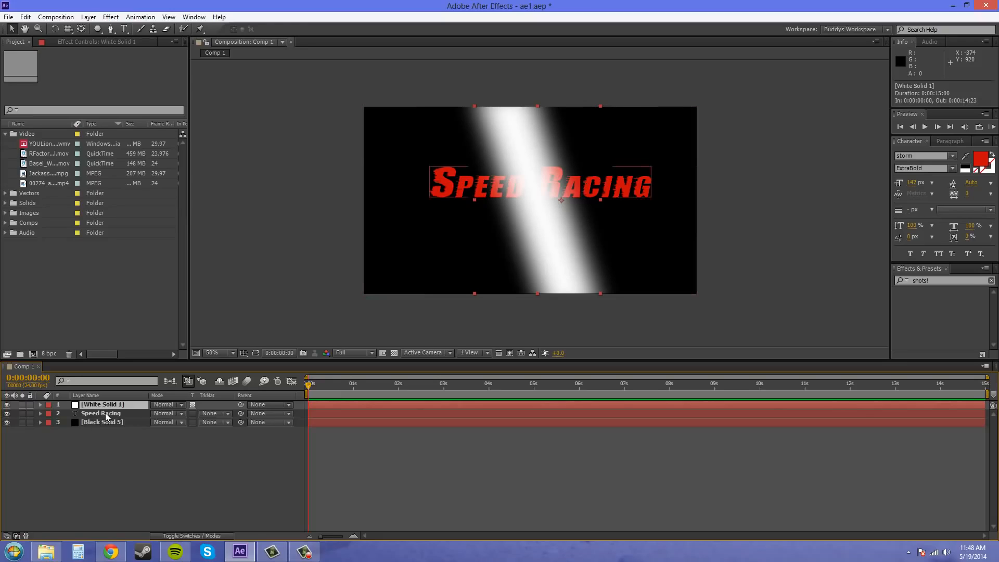
left_click(105, 413, "ctrl")
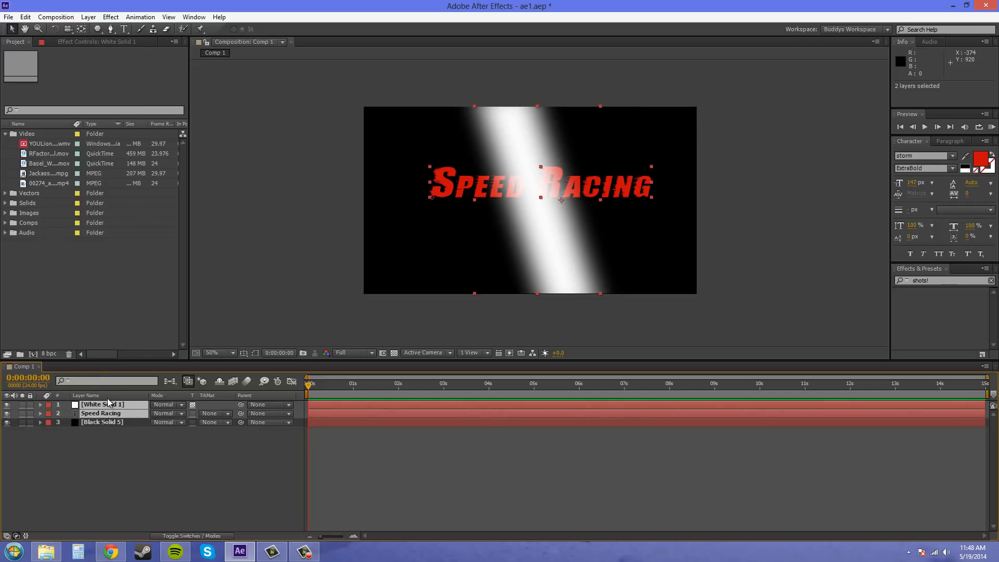
left_click(88, 18)
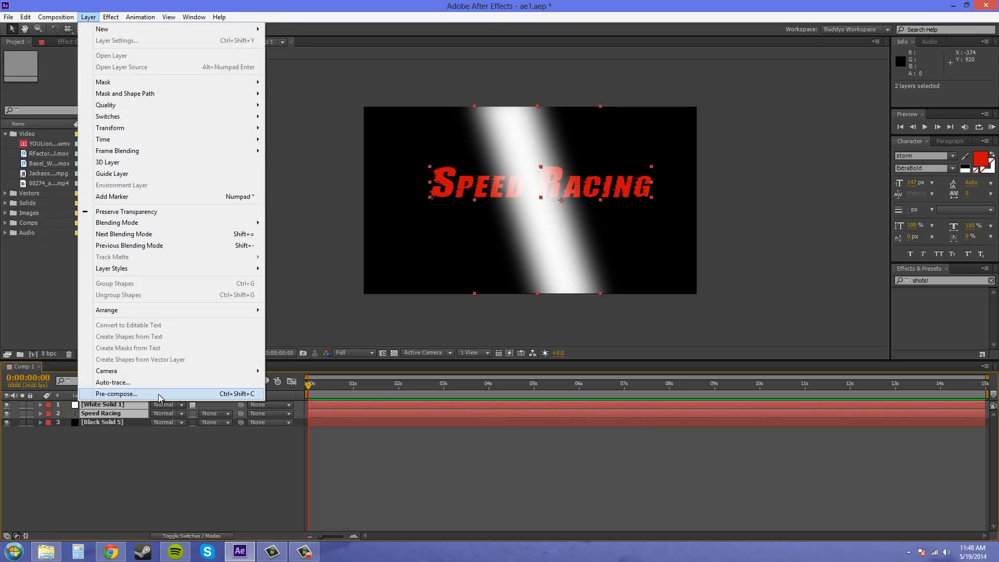
left_click(160, 396)
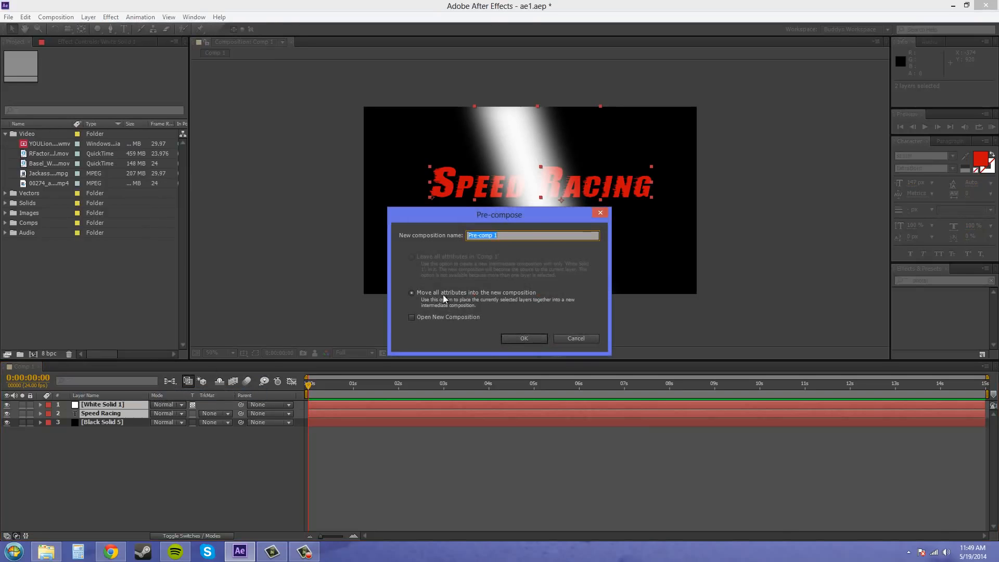
left_click(525, 338)
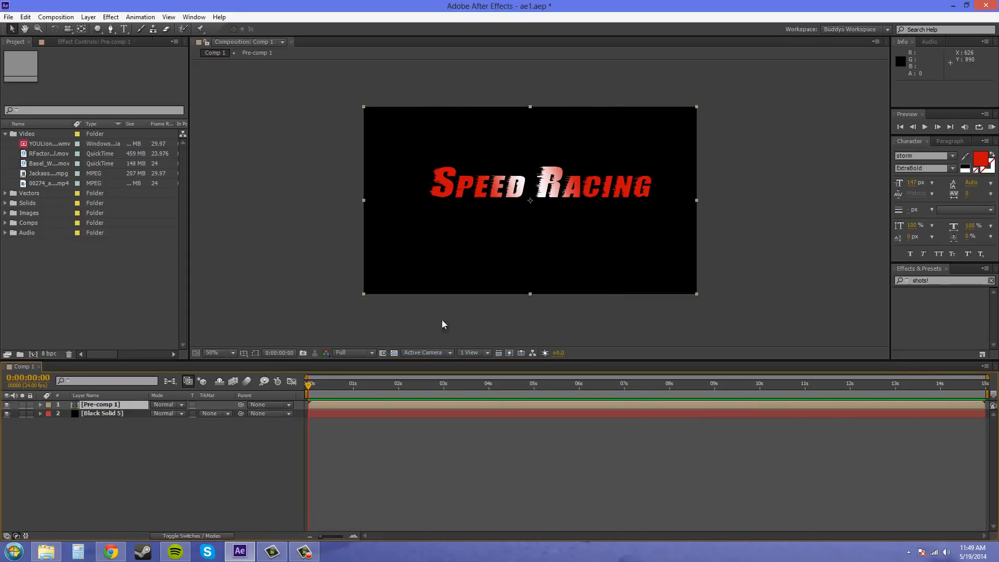
left_click(126, 435)
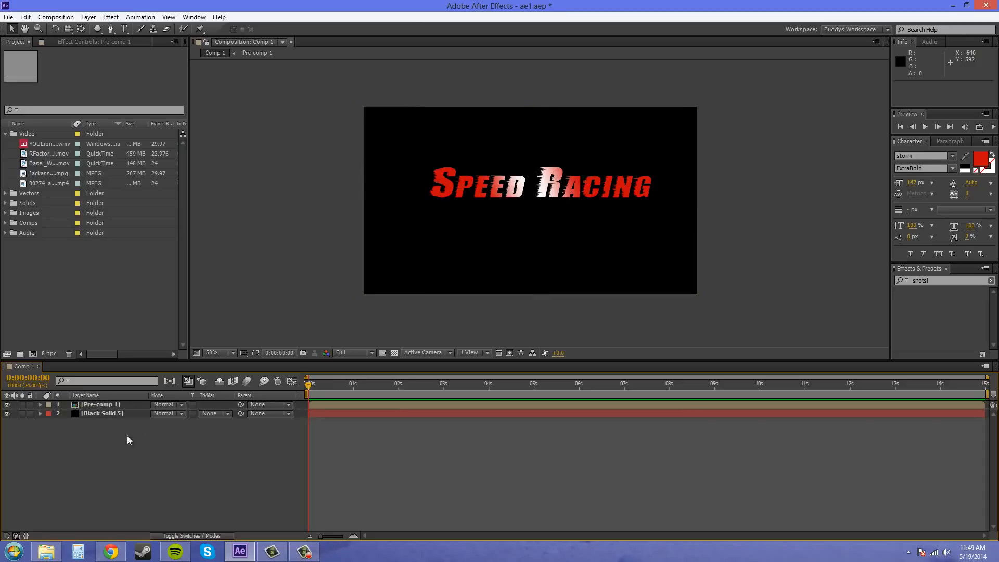
Open the pre-composition to examine its nested layers, and return to Comp 1 to compare it with the black background
double_click(103, 409)
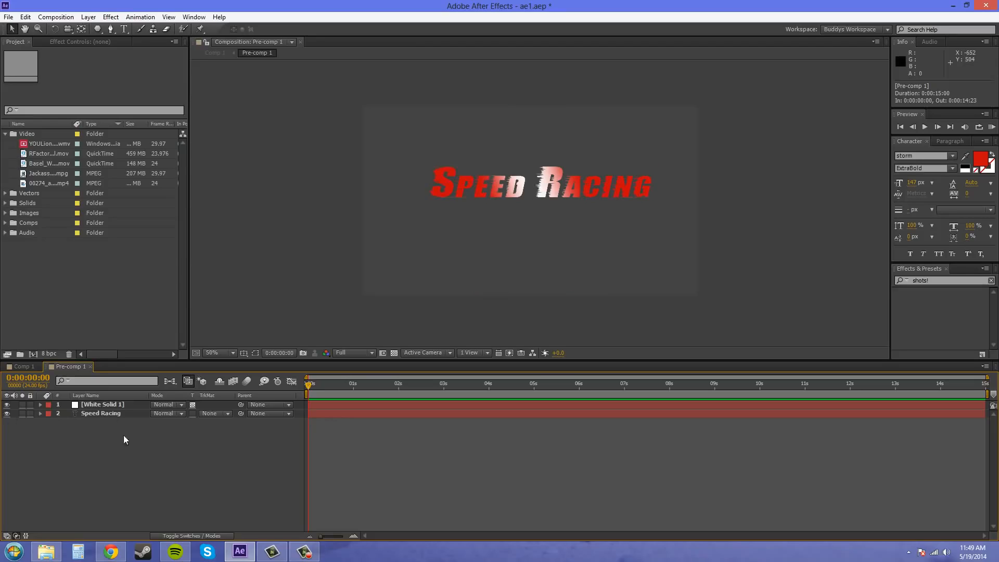
left_click(28, 367)
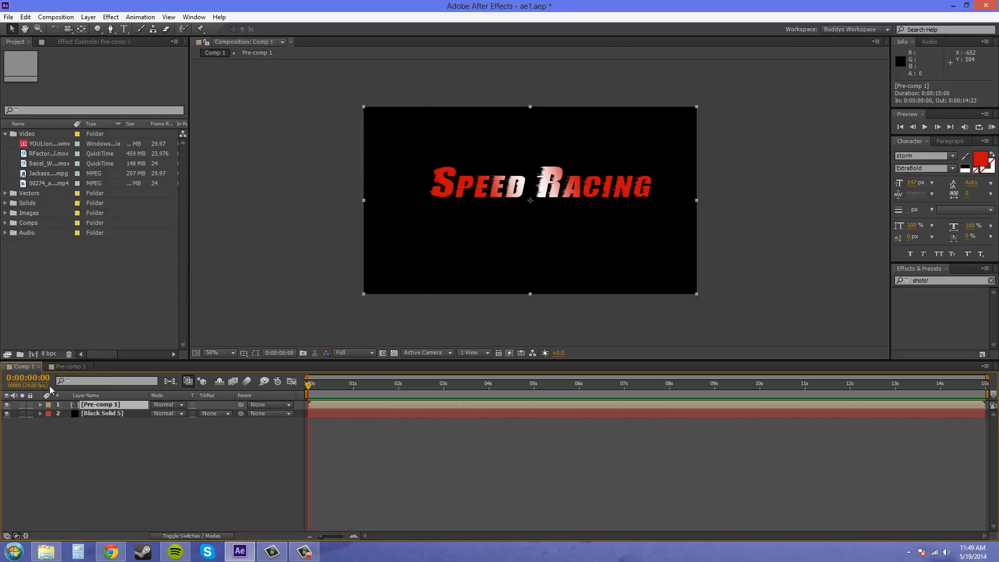
left_click(136, 427)
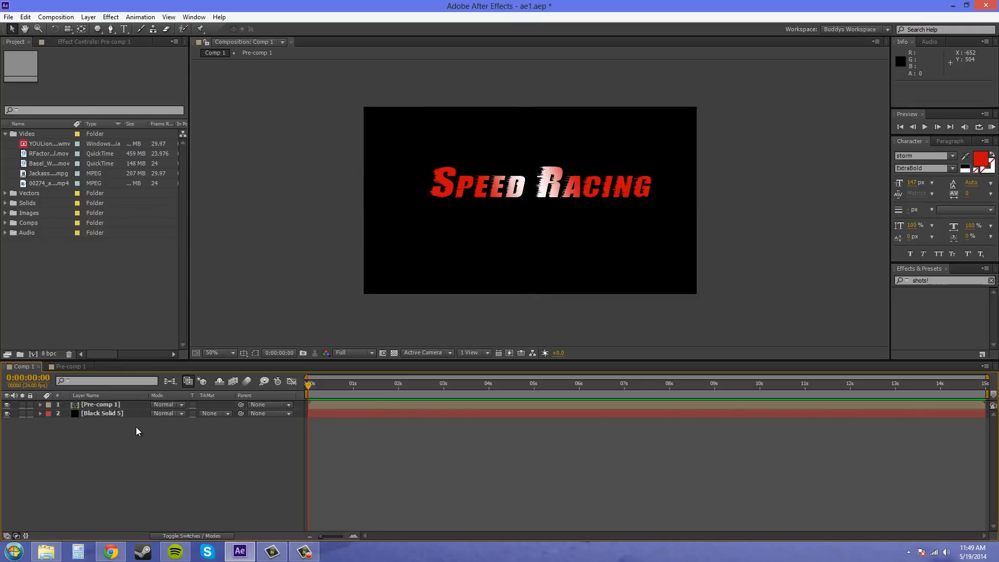
left_click(114, 417)
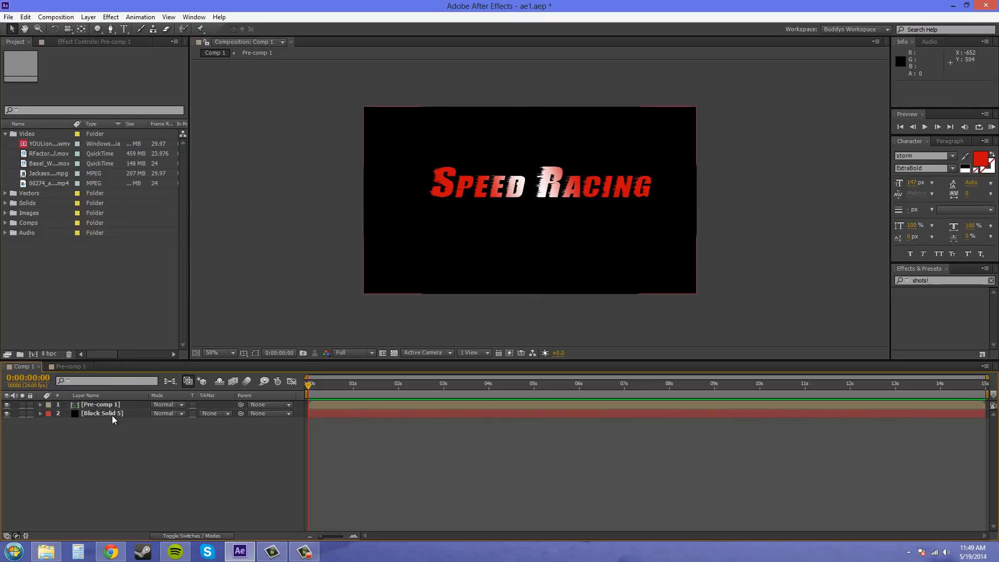
left_click(122, 482)
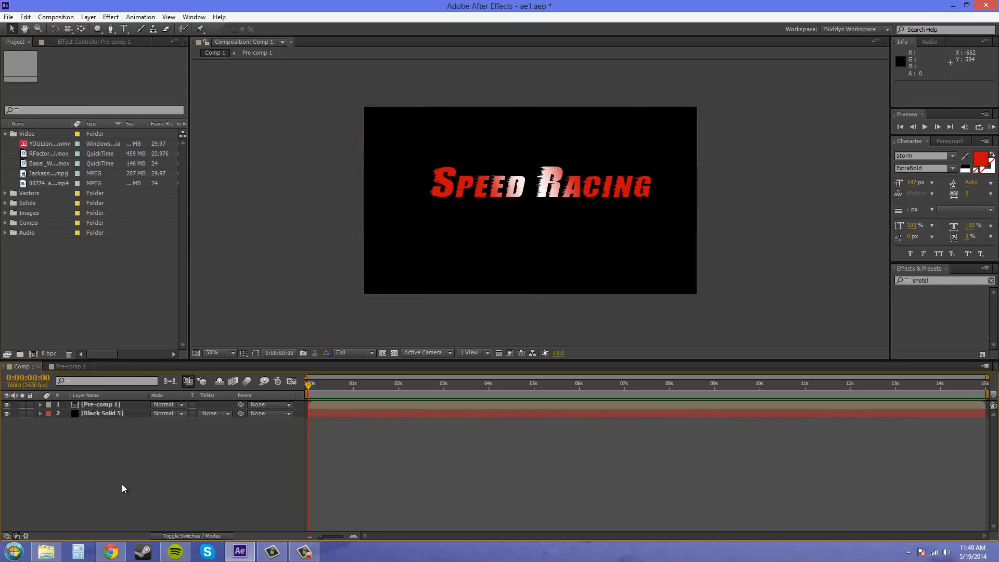
Inside the pre-composition, slide the white solid back across the title to position 522, 406, and return to Comp 1
left_click(68, 367)
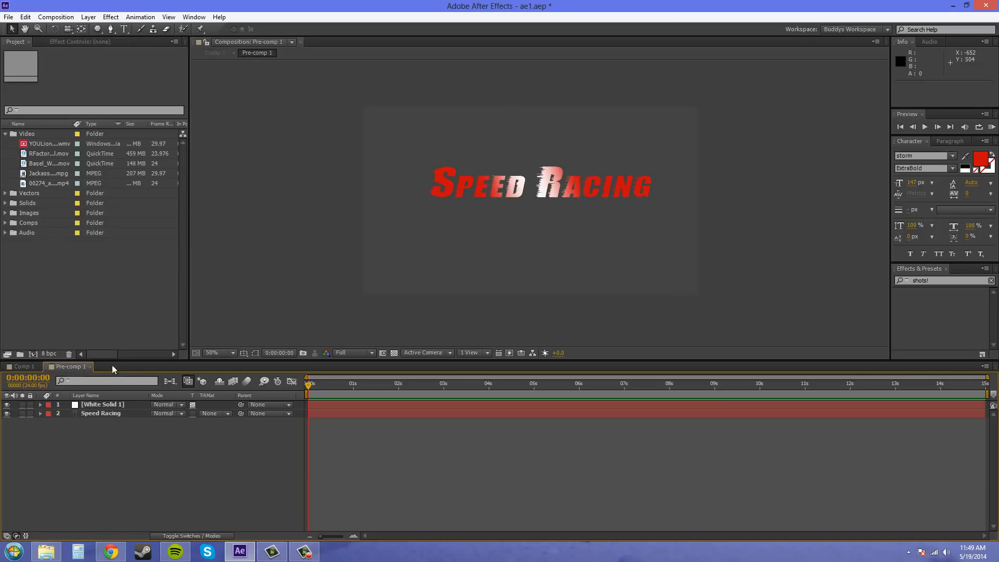
left_click(119, 406)
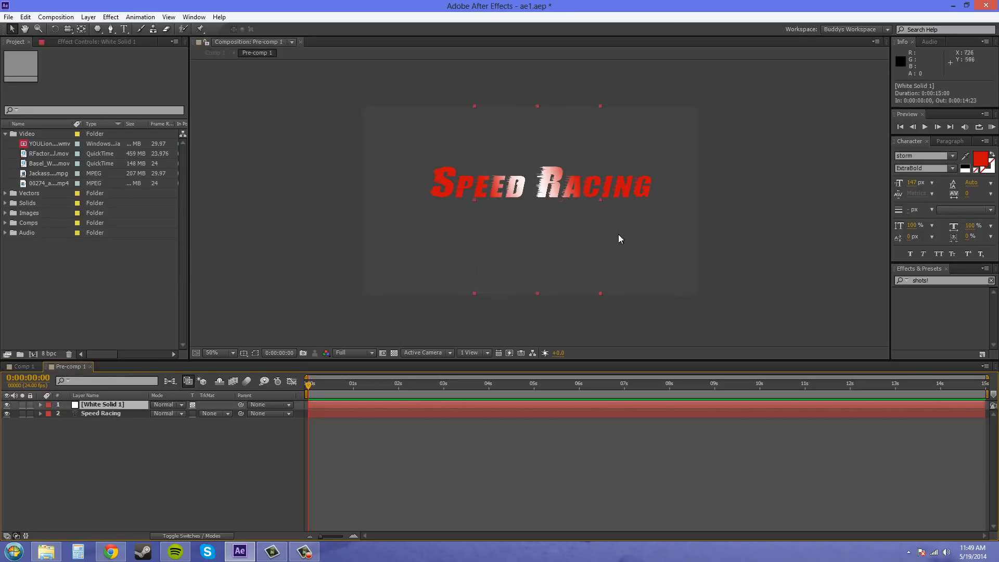
left_click_drag(515, 232, 457, 244)
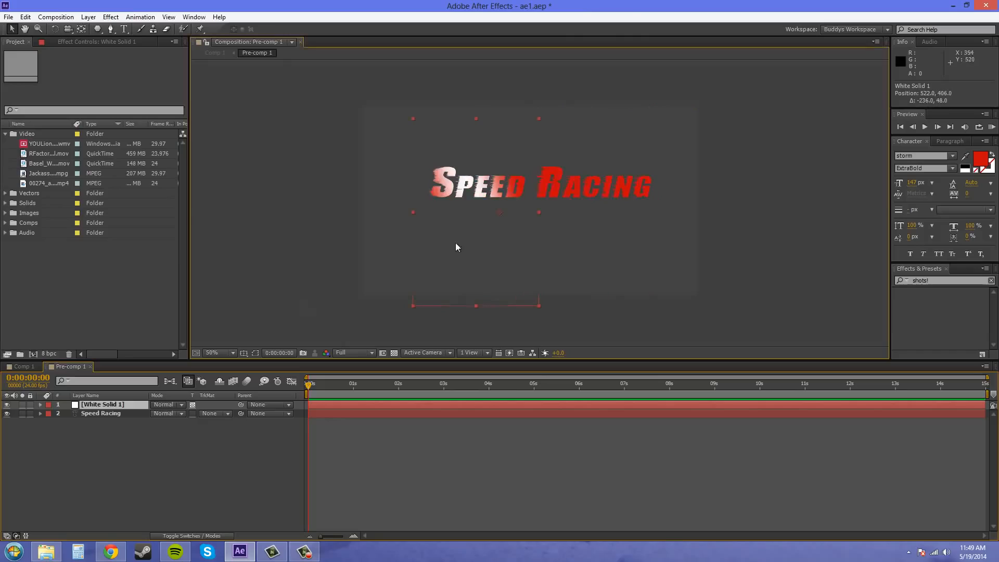
left_click(13, 367)
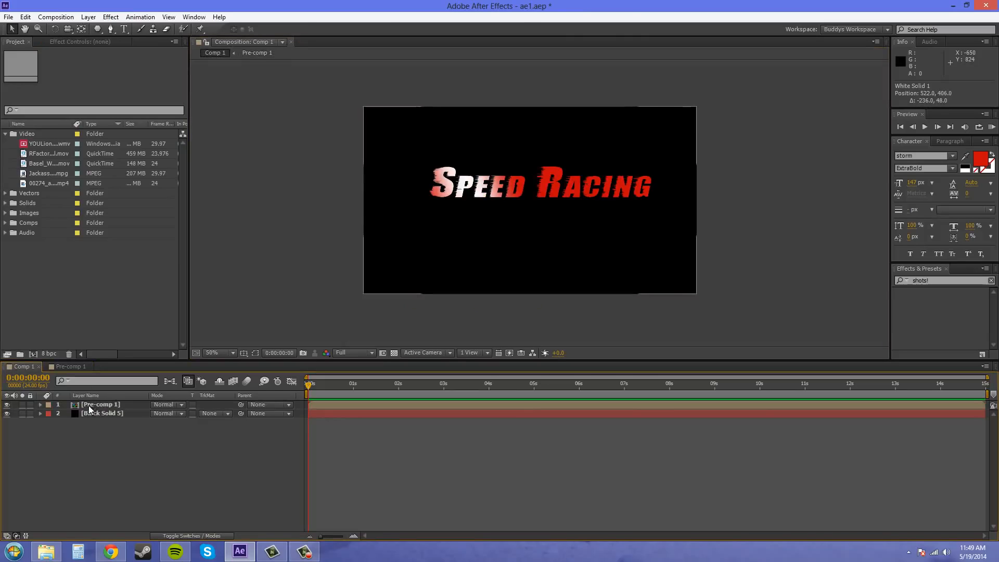